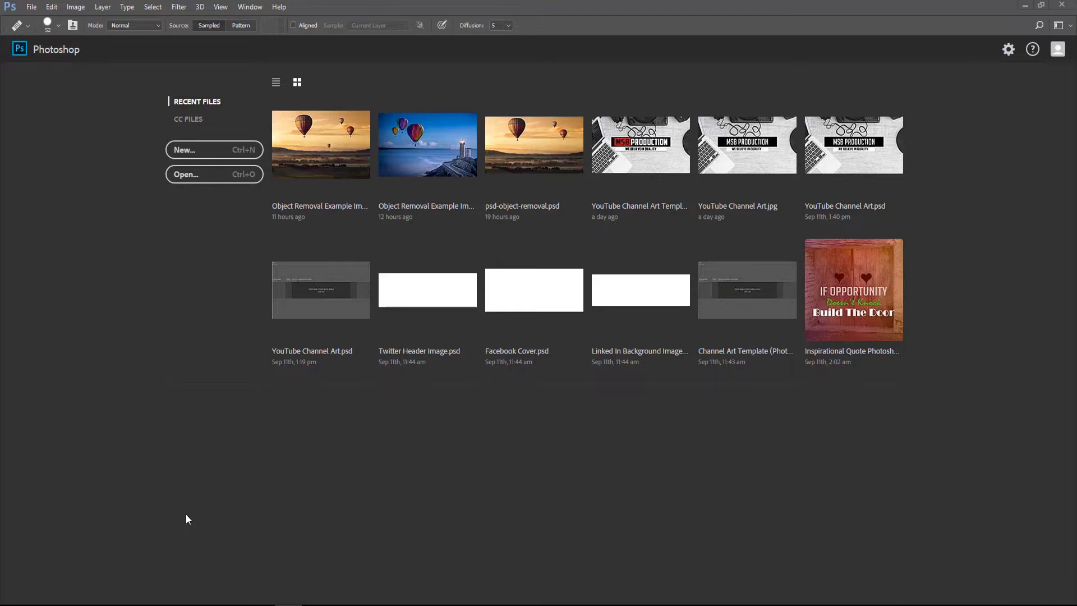
Create a new document named Sample GIF, 500 pixels wide and 500 pixels high.
left_click(31, 7)
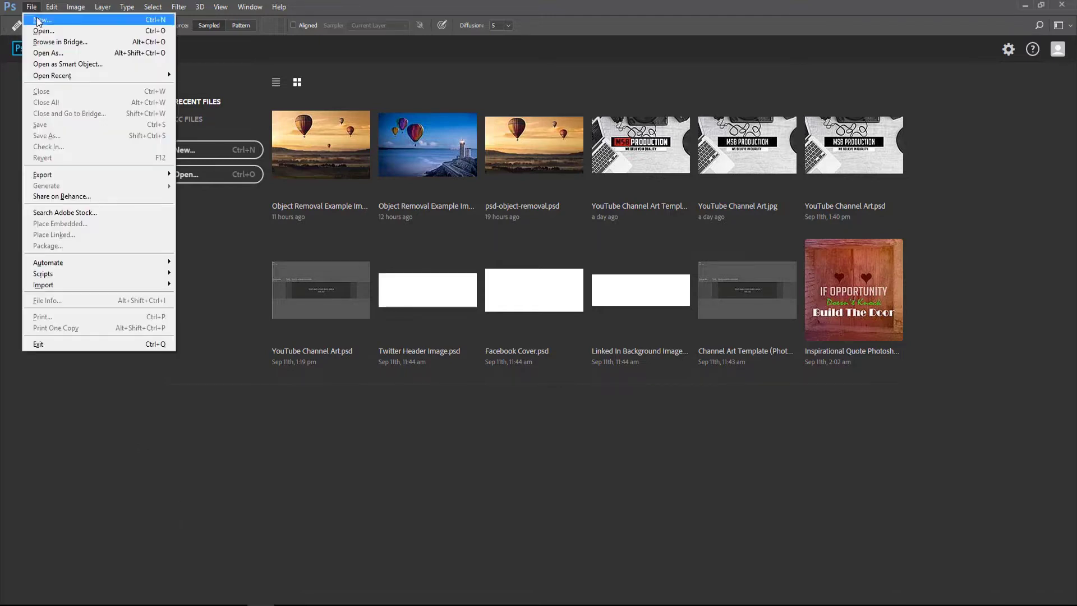
left_click(38, 20)
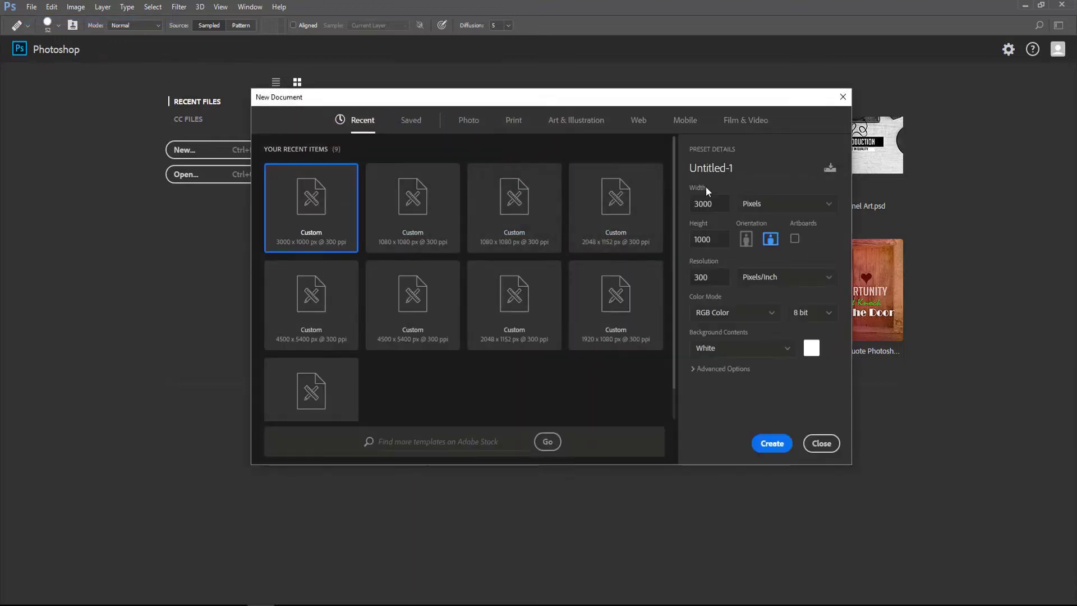
left_click_drag(739, 170, 686, 167)
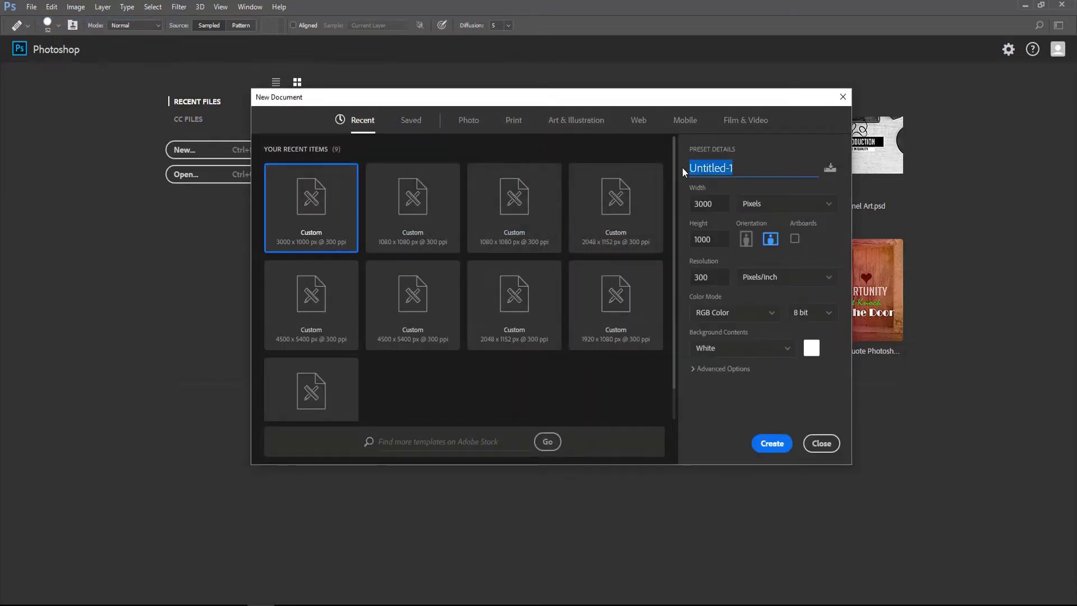
key("BackSpace")
type("Sample ")
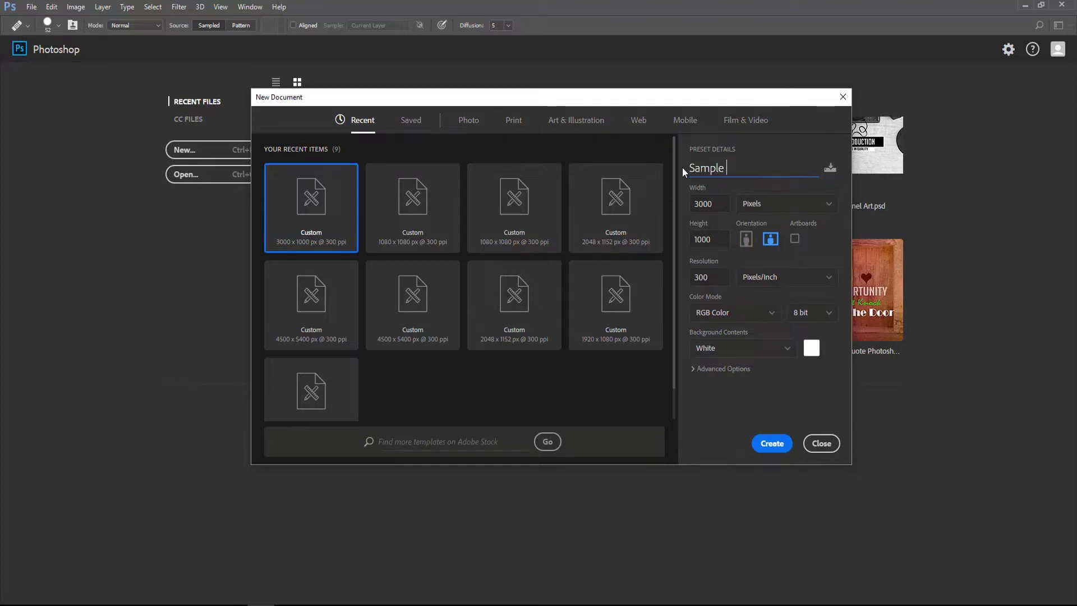
type("GlF")
double_click(719, 203)
key("BackSpace")
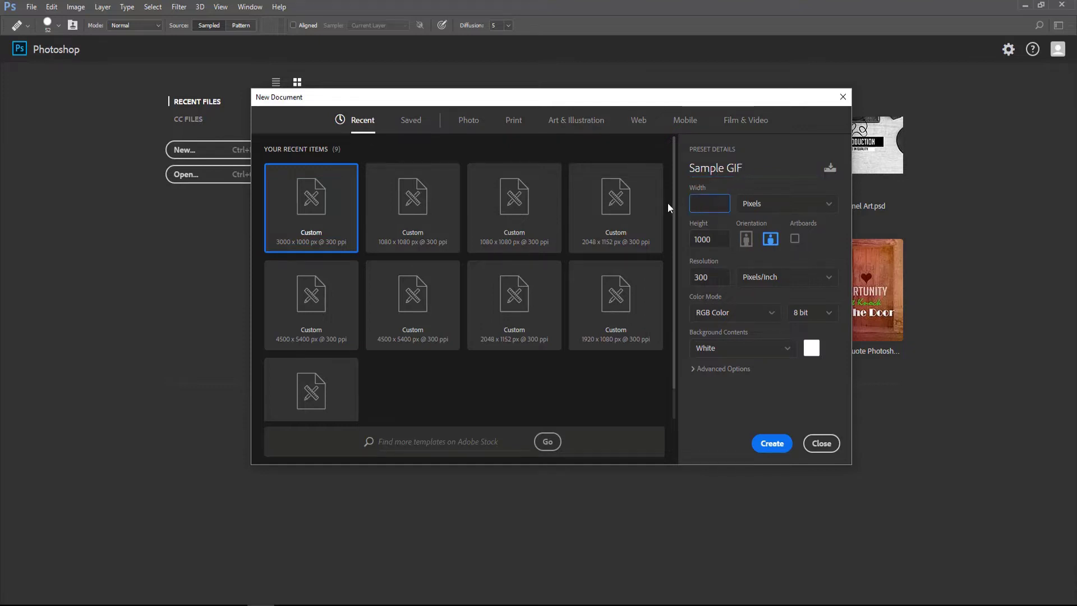
type("500")
key("Tab")
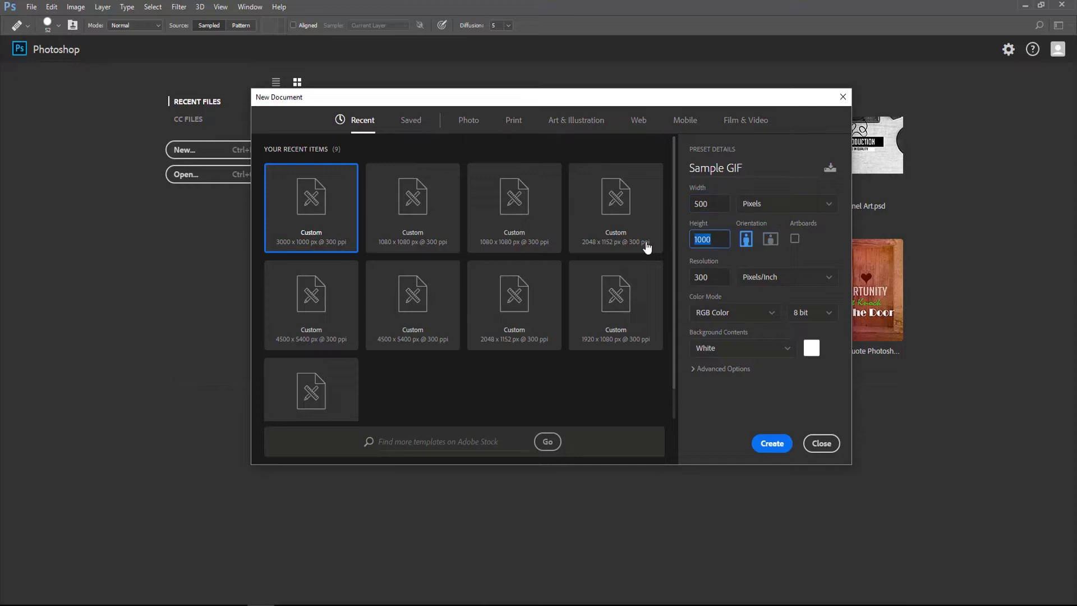
type("500")
left_click(763, 443)
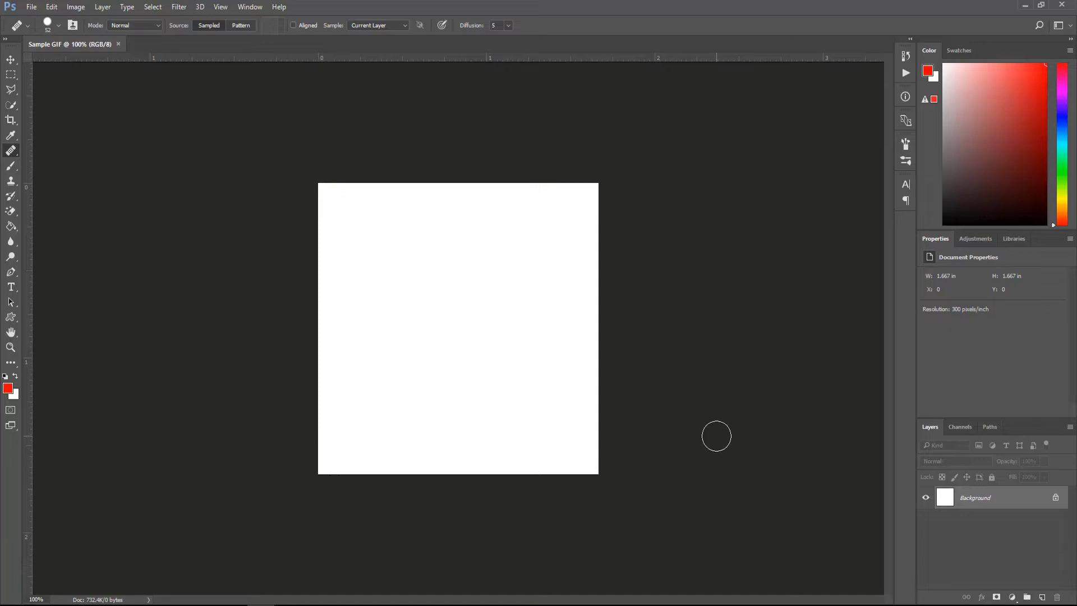
Switch to Pixabay in the browser and search for vegetables, limiting the media type to videos.
left_click(1027, 5)
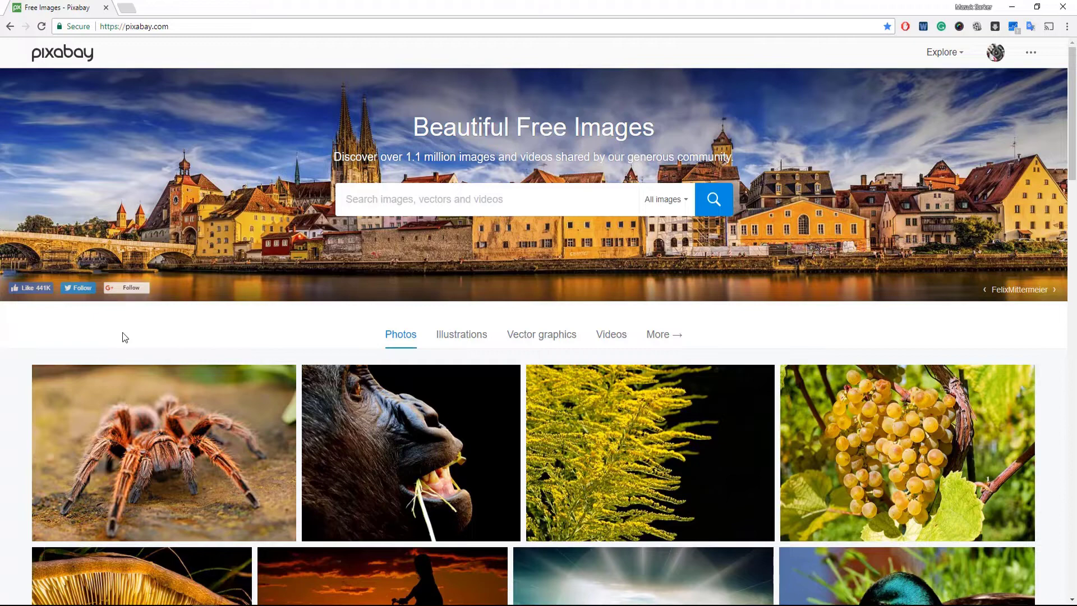
left_click(671, 200)
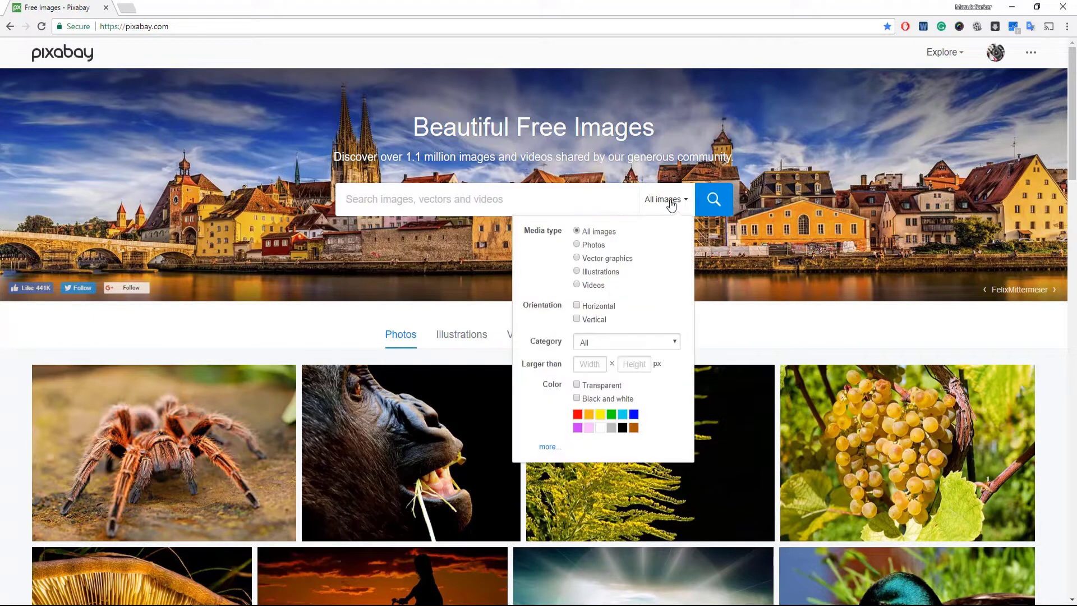
left_click(577, 284)
left_click(379, 200)
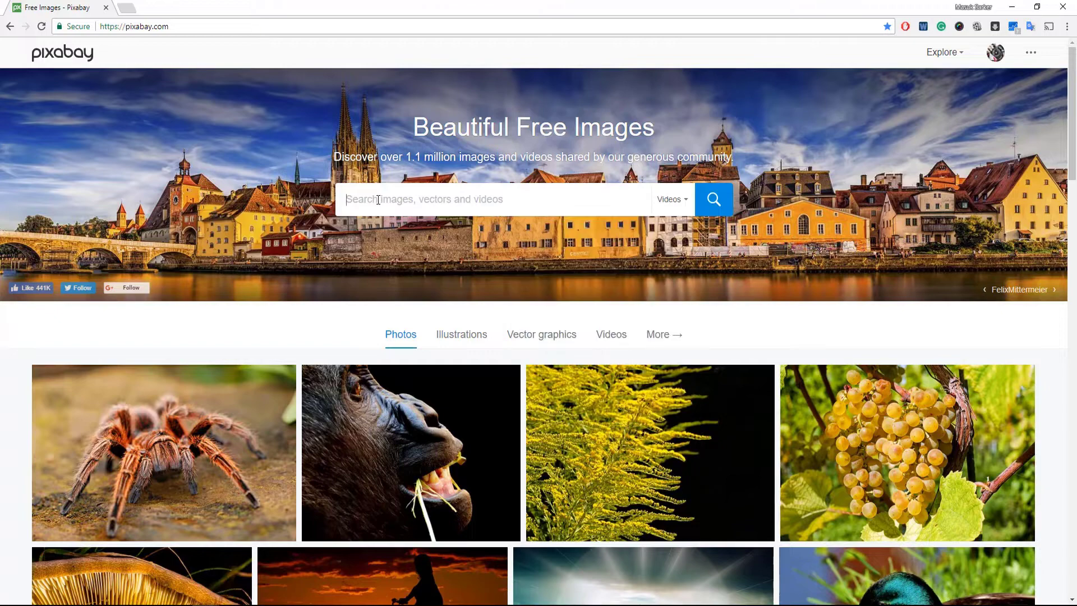
type("vegetables")
left_click(714, 200)
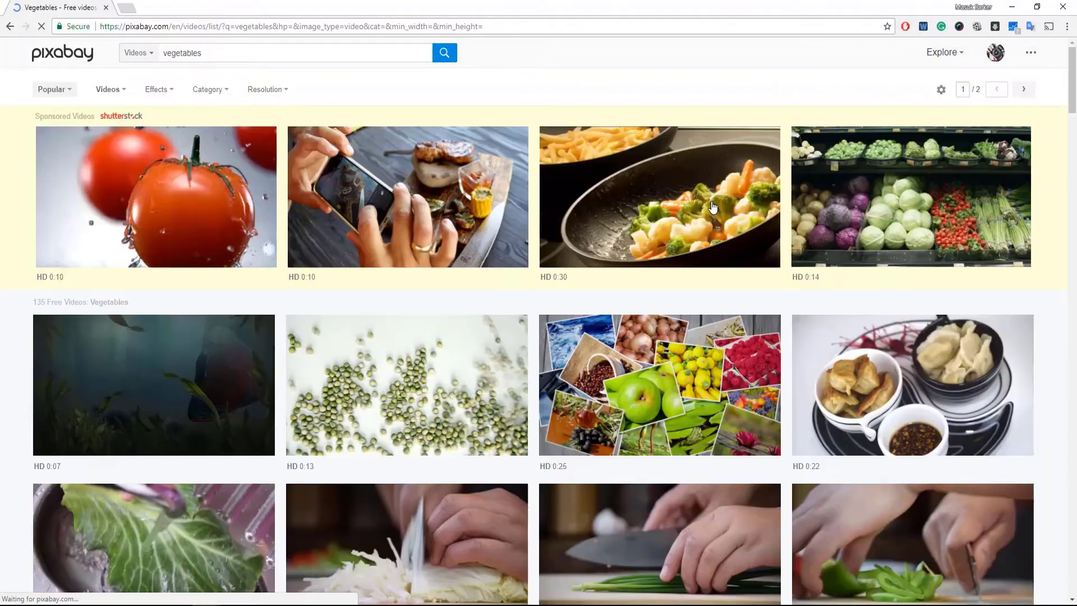
Find the green pepper slicing video among the free results and download it as a 1920×1080 MP4.
scroll(605, 240, "down", 4)
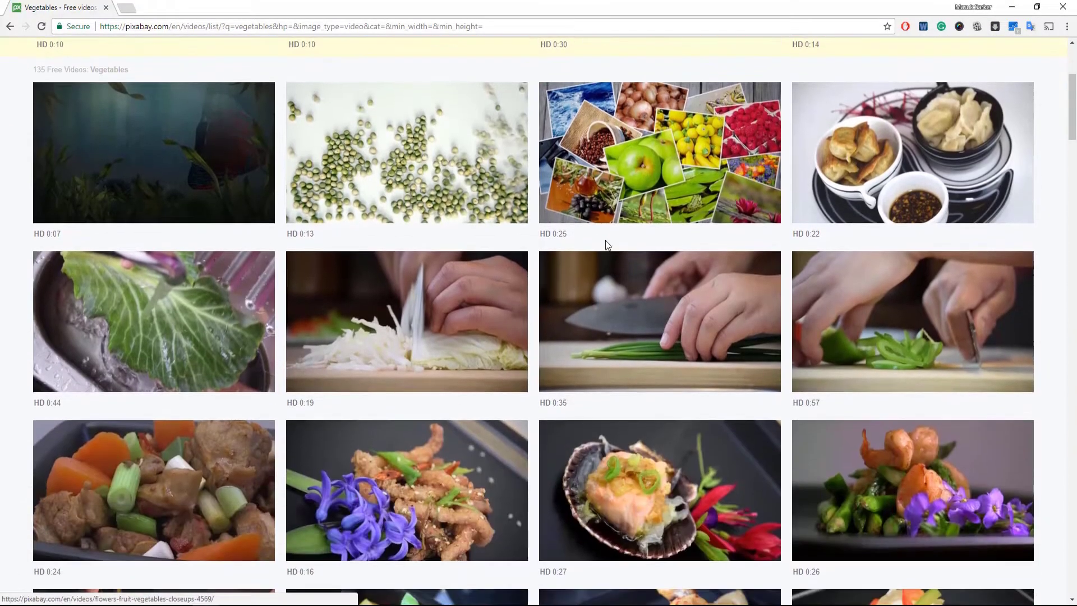
scroll(605, 241, "down", 1)
scroll(600, 245, "down", 1)
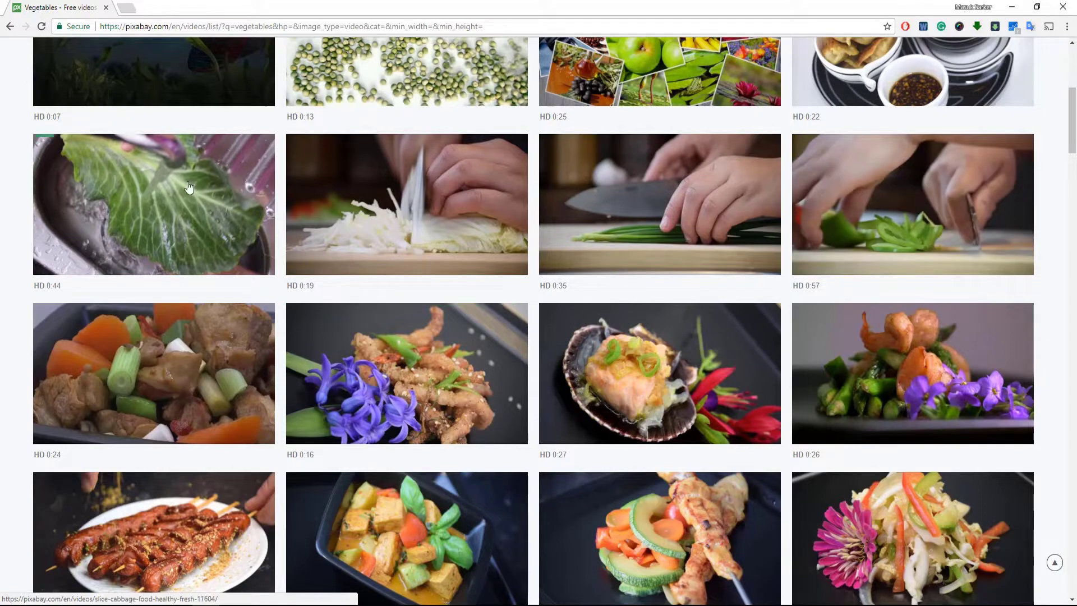
left_click(834, 203)
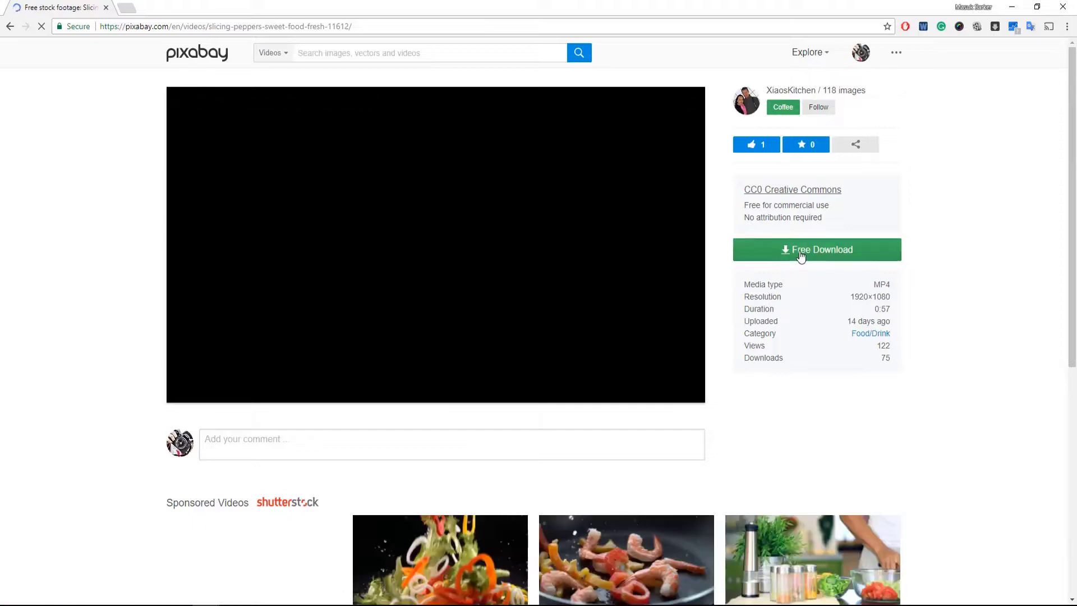
left_click(801, 255)
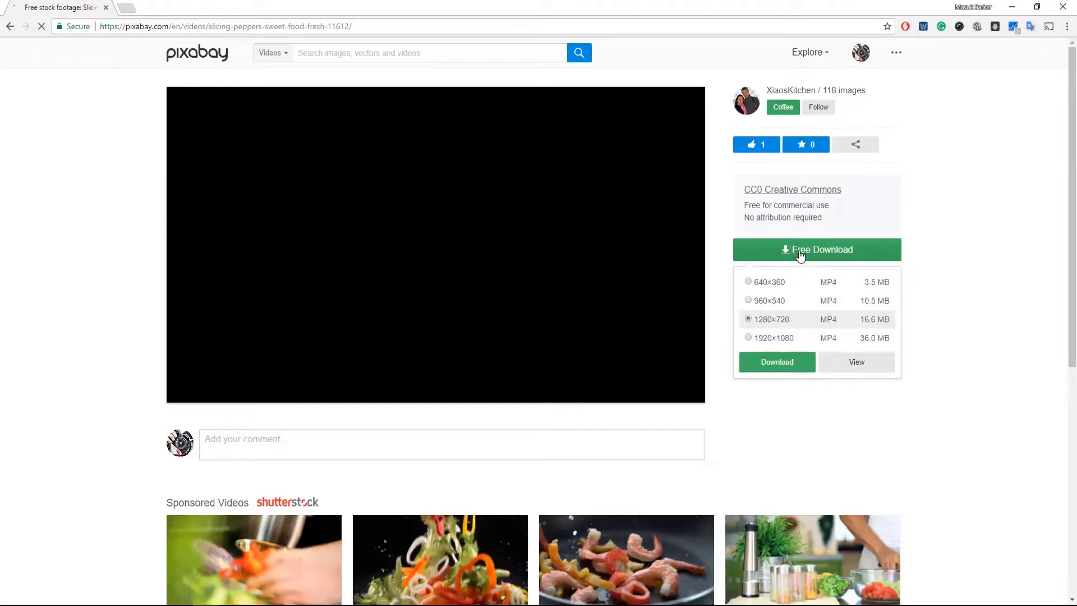
left_click(749, 338)
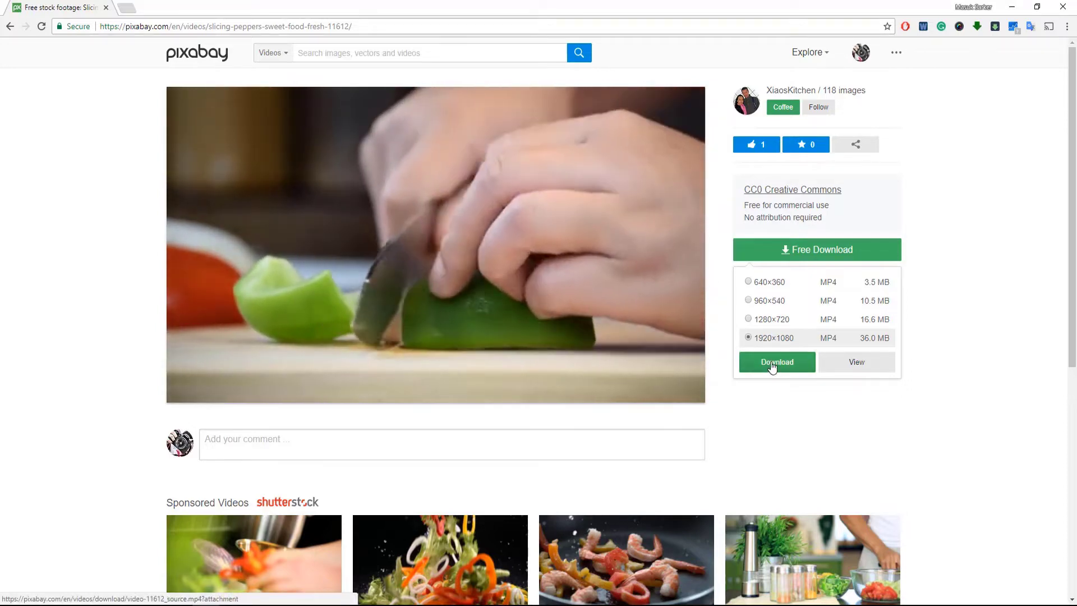
left_click(772, 364)
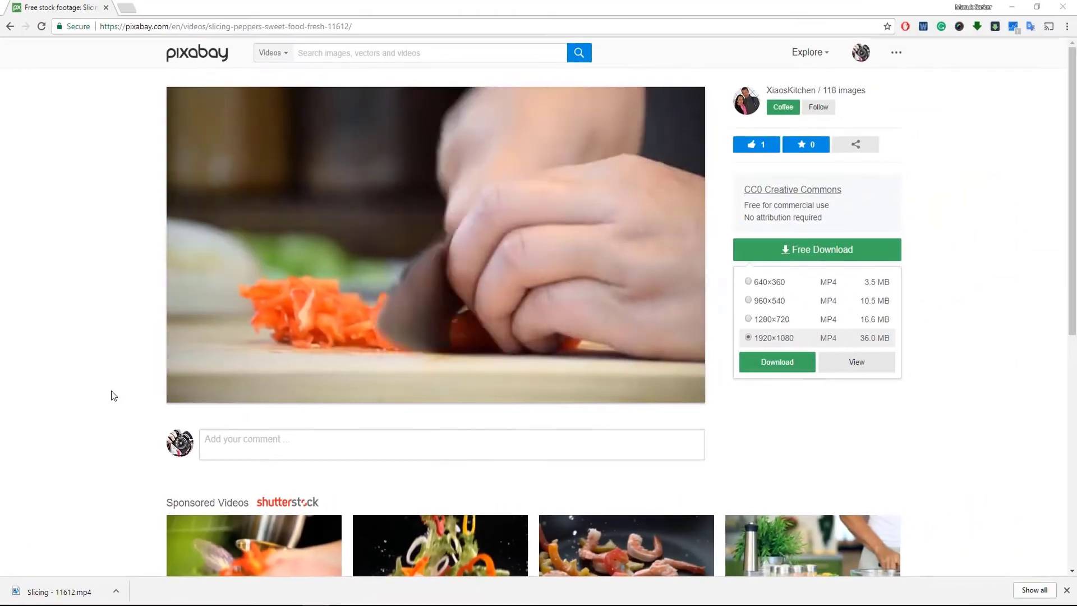
Locate the downloaded Slicing - 11612.mp4 in its folder, then place it into the Sample GIF document in Photoshop.
left_click(116, 591)
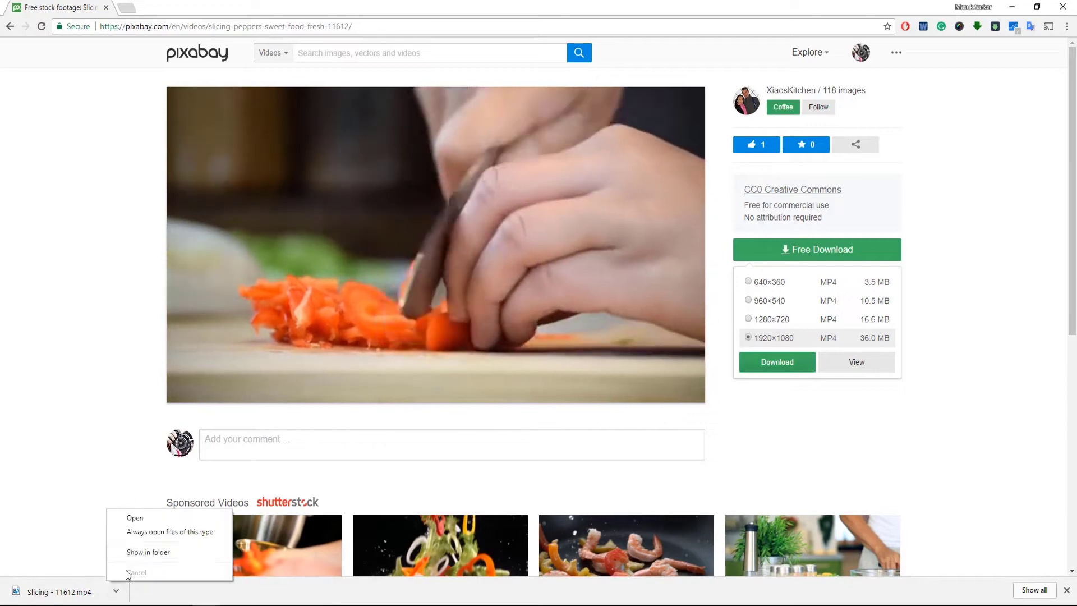
left_click(135, 552)
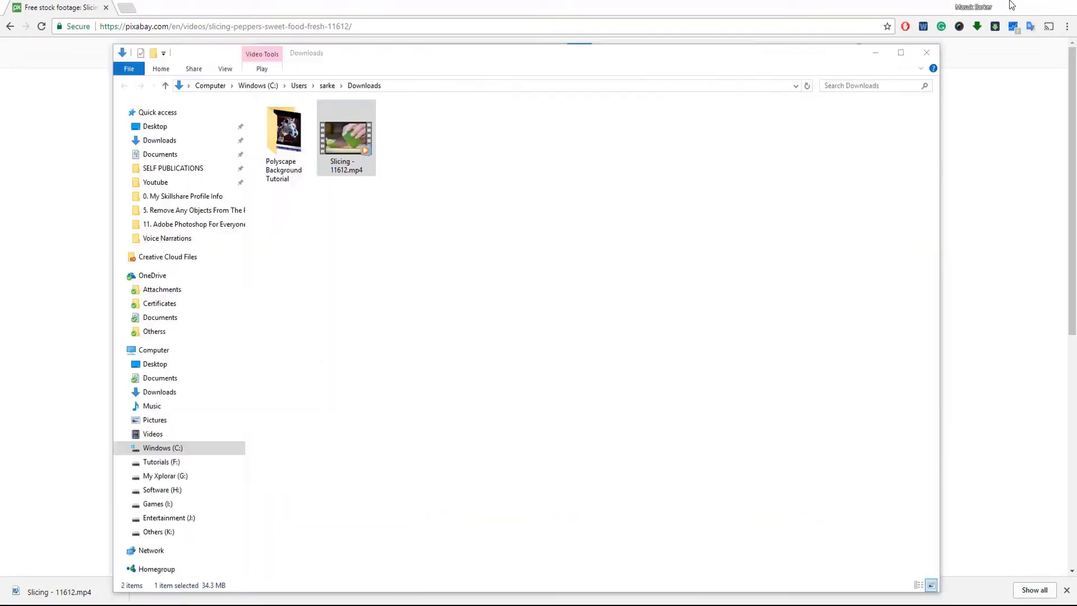
left_click(1010, 5)
left_click_drag(519, 61, 904, 96)
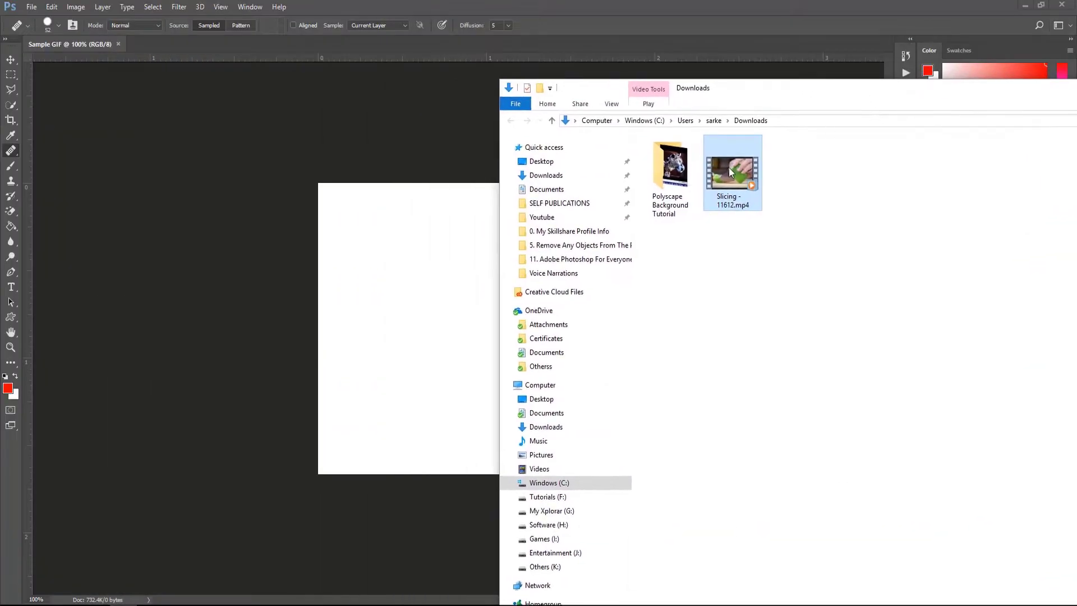
left_click_drag(736, 169, 414, 283)
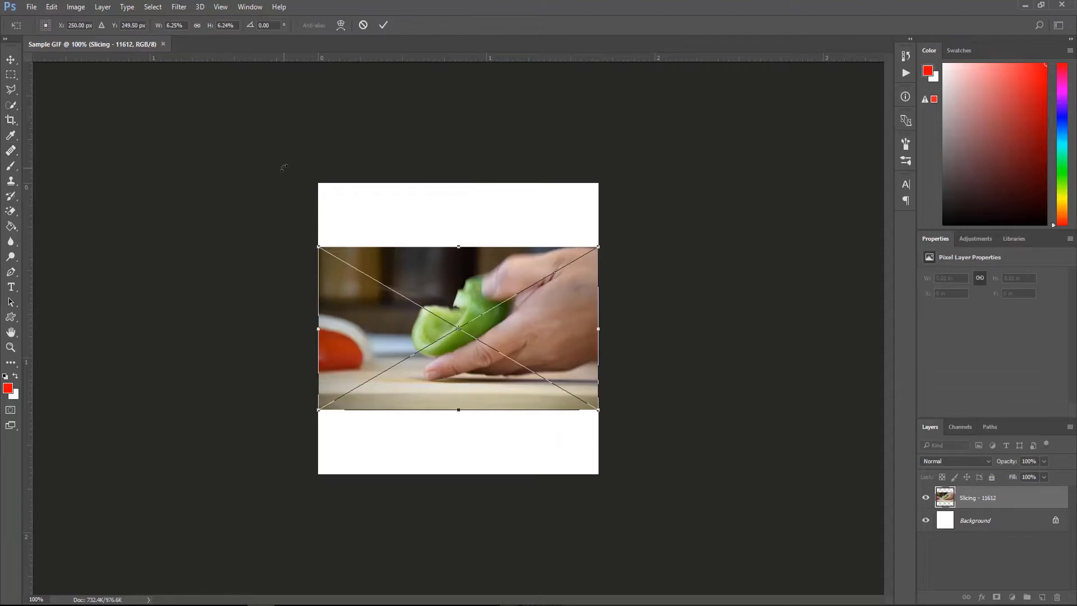
left_click(382, 26)
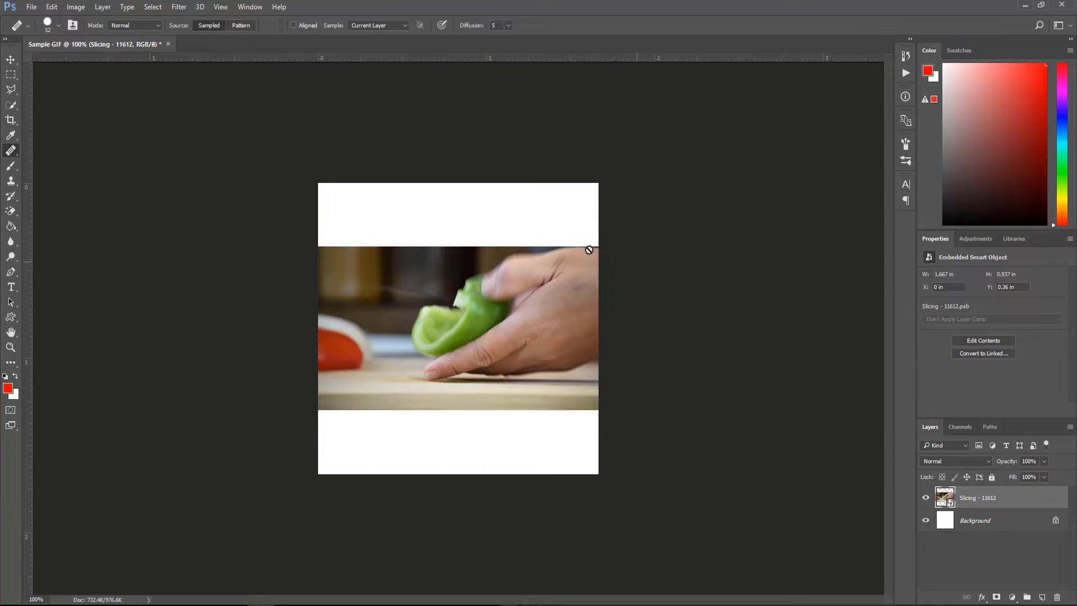
Create a video timeline for the placed clip and scrub through it to about 24 seconds.
left_click(250, 11)
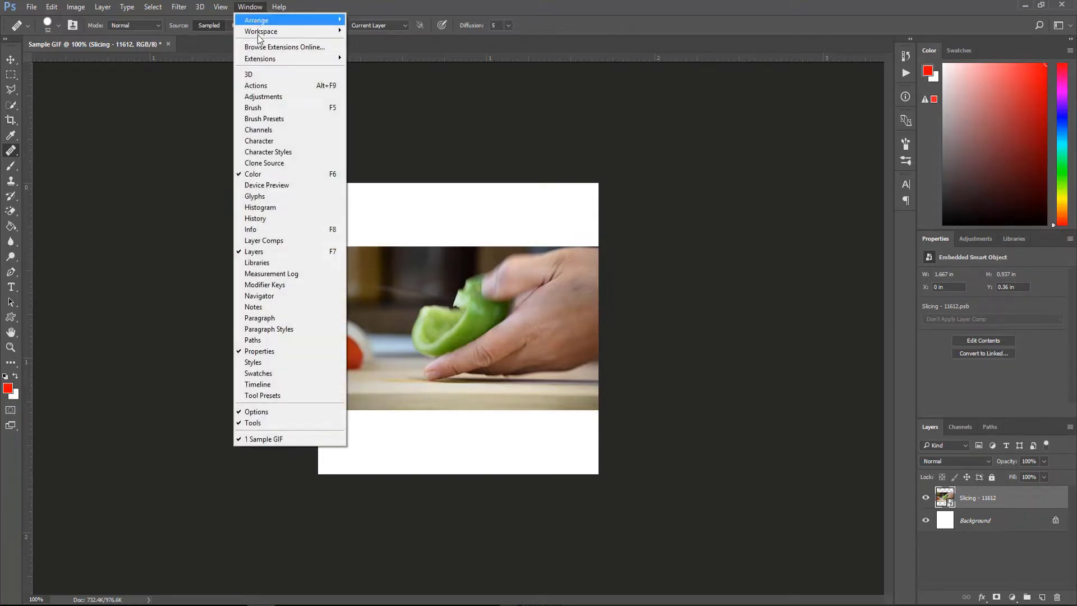
left_click(281, 385)
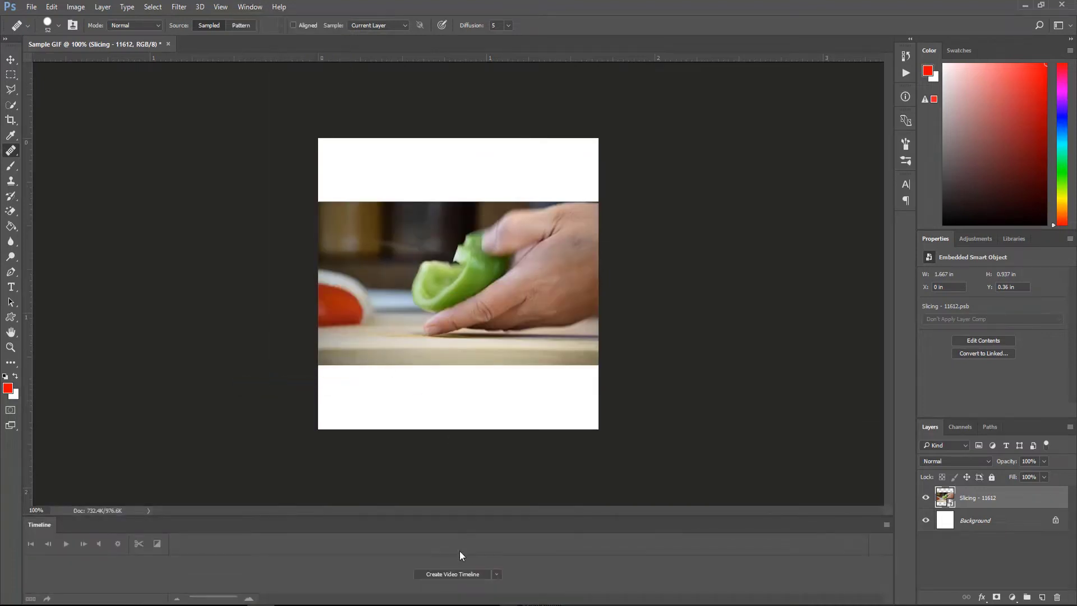
left_click(468, 578)
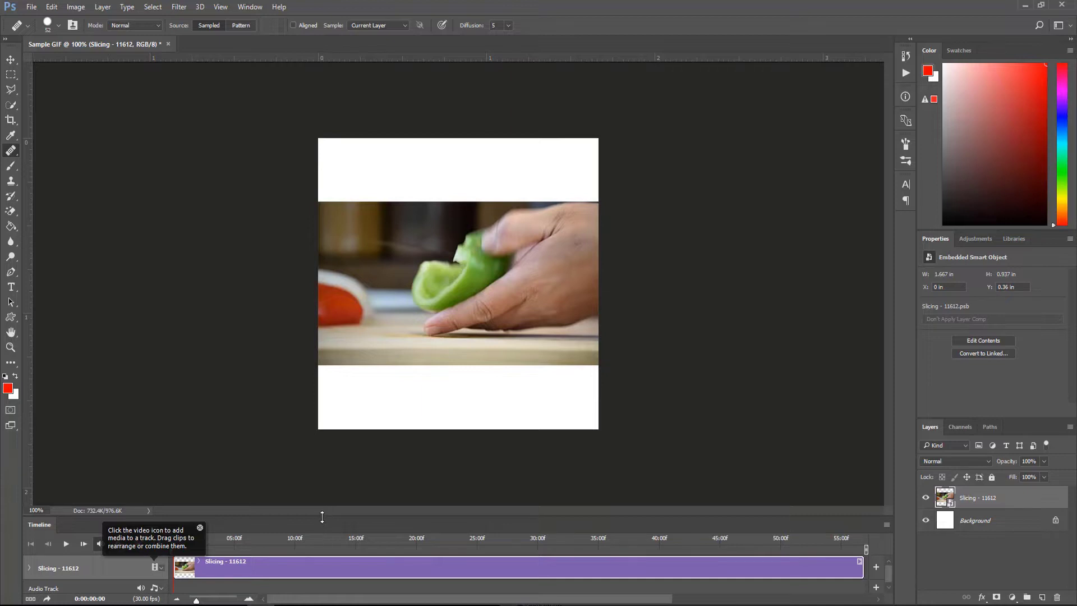
left_click_drag(322, 517, 320, 422)
left_click(230, 443)
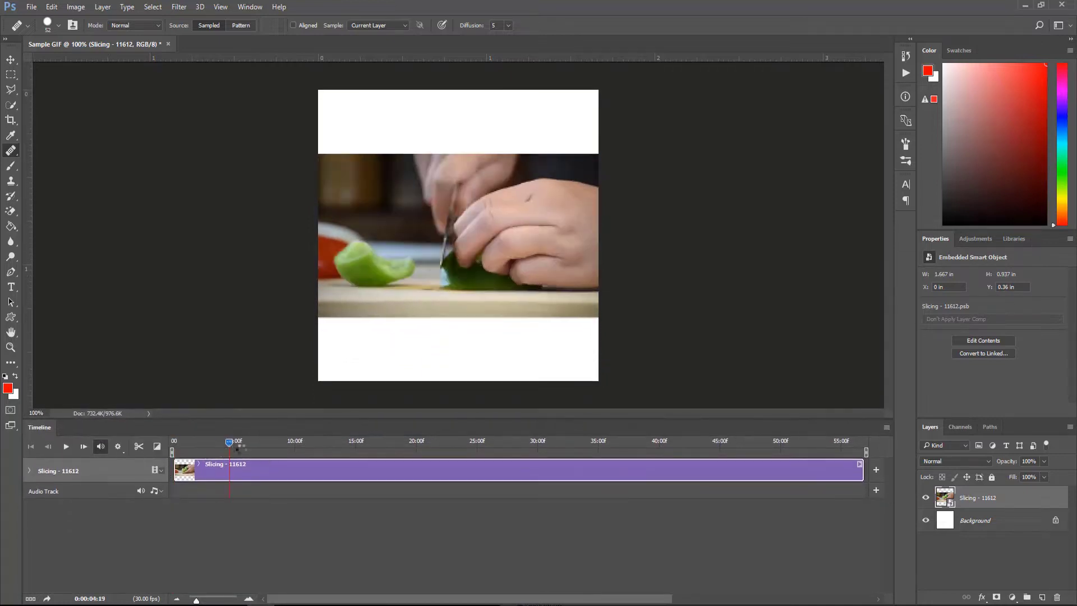
left_click_drag(230, 443, 465, 443)
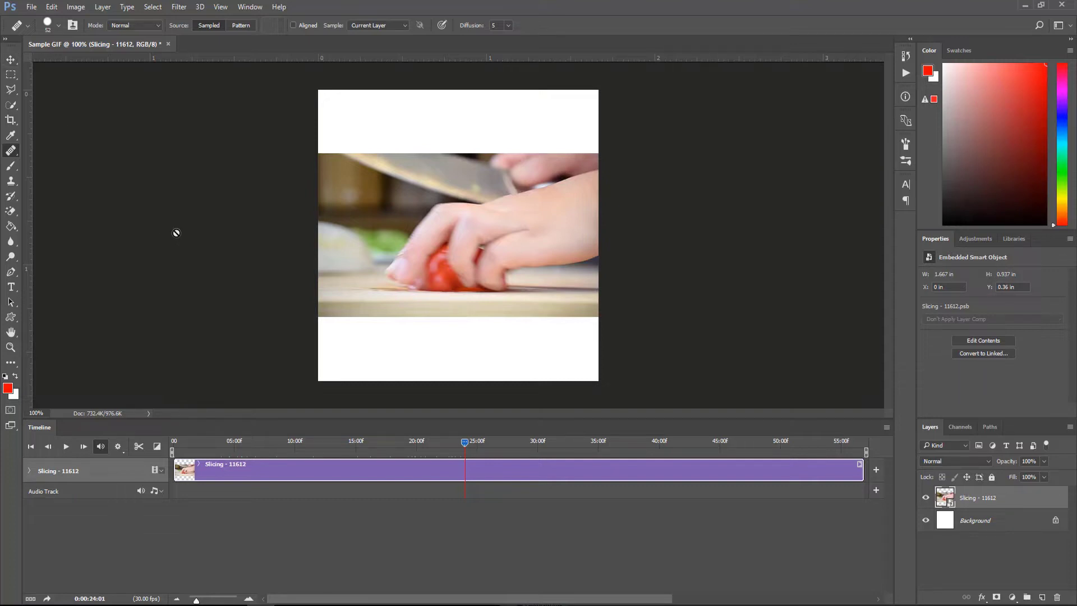
Transform the clip to about 11.45% scale and position it so the footage covers the whole square canvas.
key("ctrl+t")
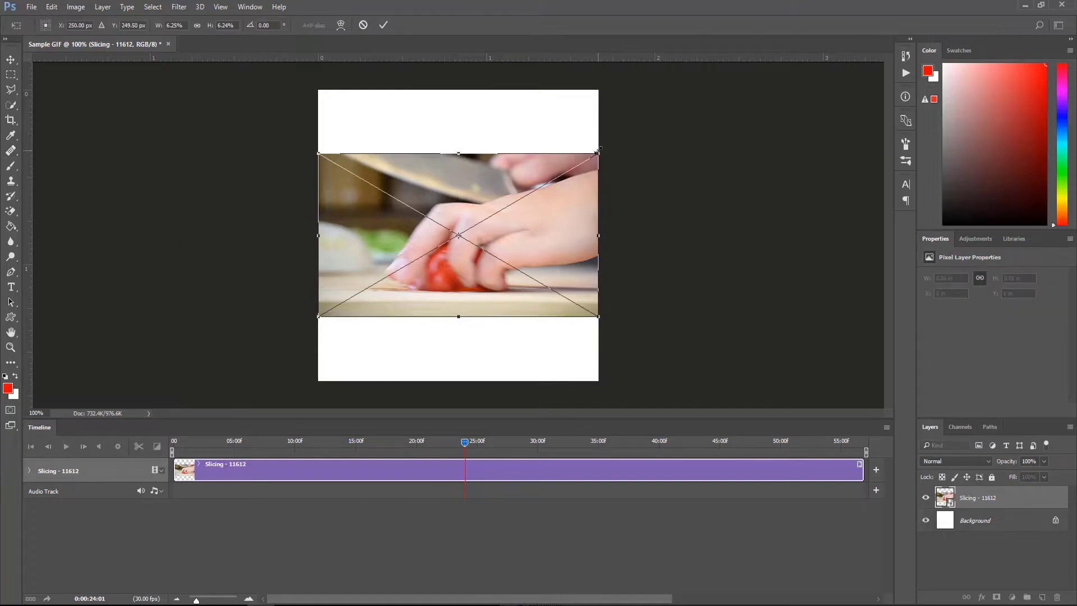
left_click_drag(597, 151, 723, 77)
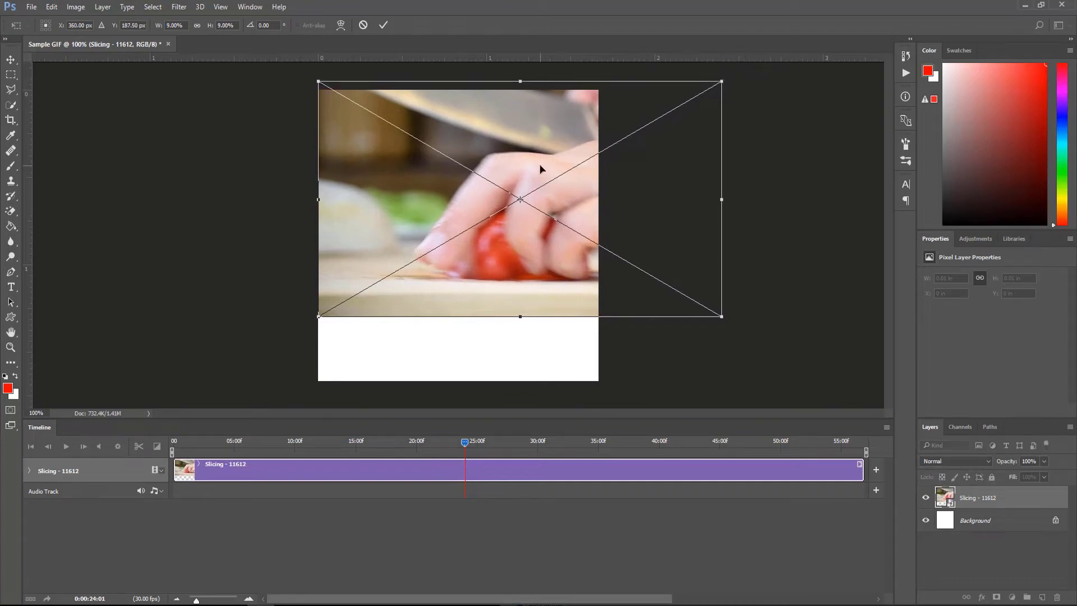
left_click_drag(540, 165, 470, 165)
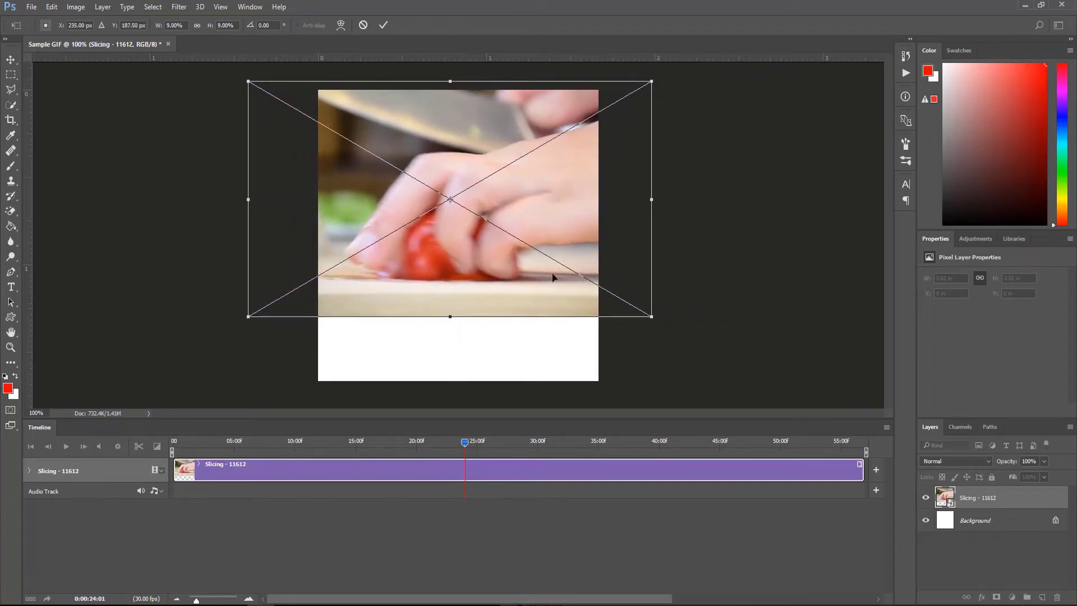
left_click_drag(554, 277, 529, 339)
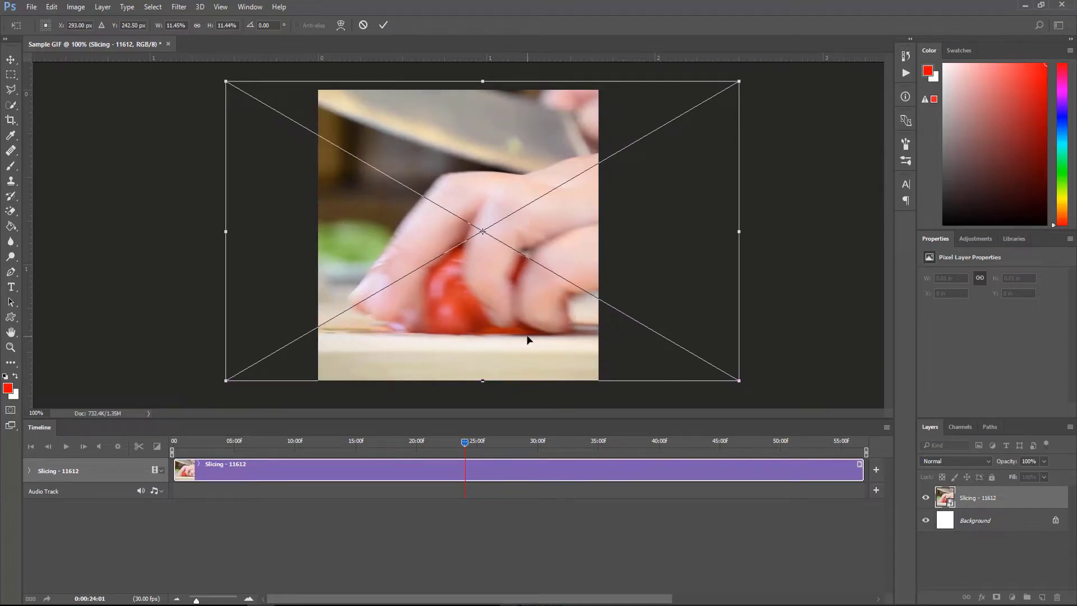
left_click(384, 24)
Limit the timeline's work area to the section from about 20:06 to 25:17 and play it back.
mouse_move(464, 443)
left_mouse_down()
mouse_move(388, 444)
mouse_move(465, 453)
left_mouse_up()
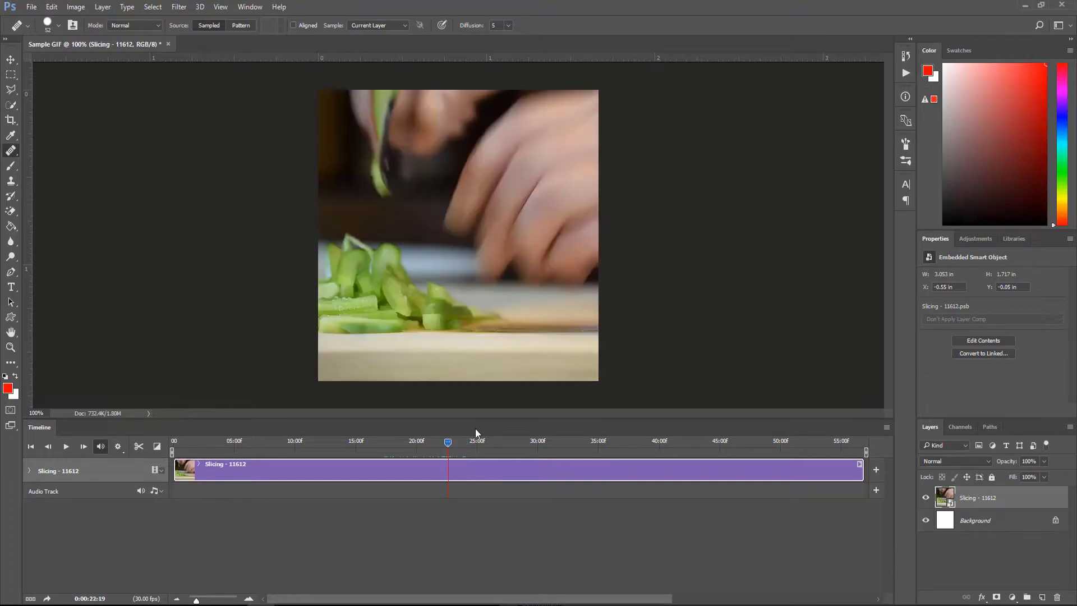
left_click_drag(450, 441, 418, 442)
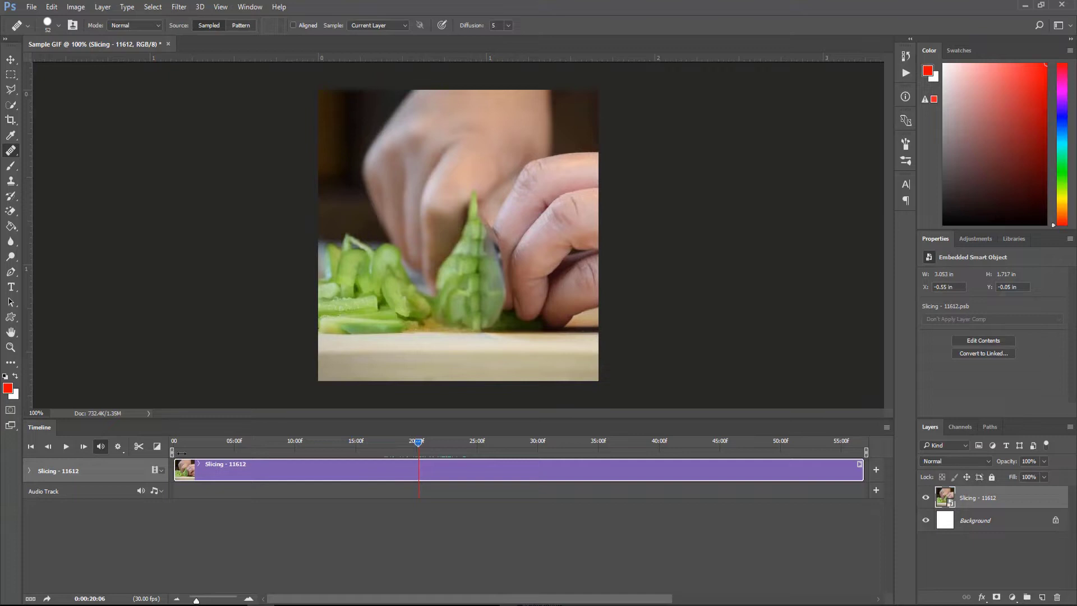
left_click_drag(182, 453, 484, 448)
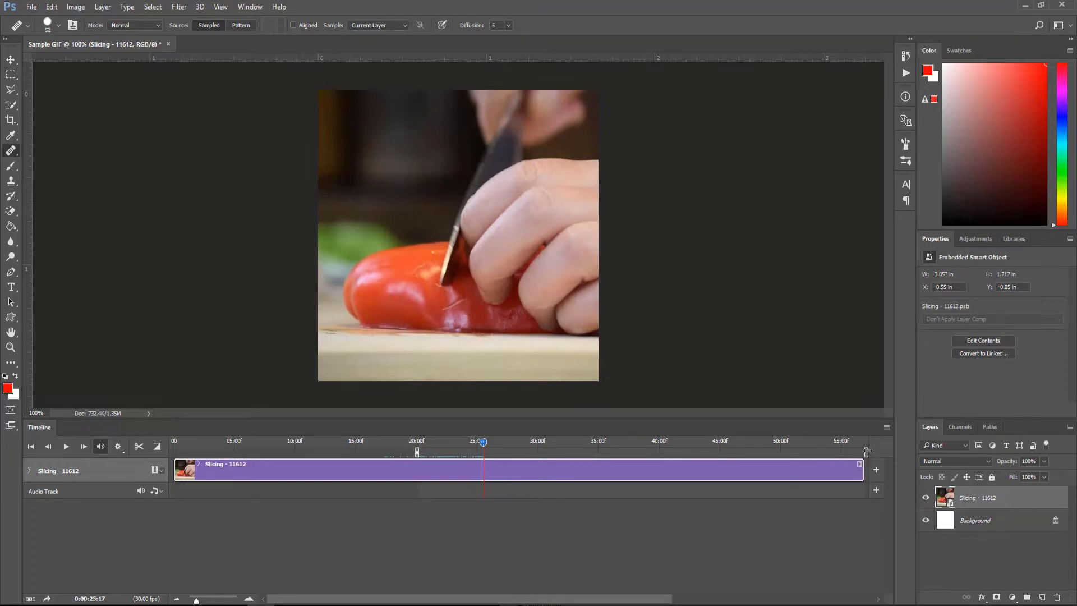
left_click_drag(867, 452, 488, 468)
key("space")
key("space")
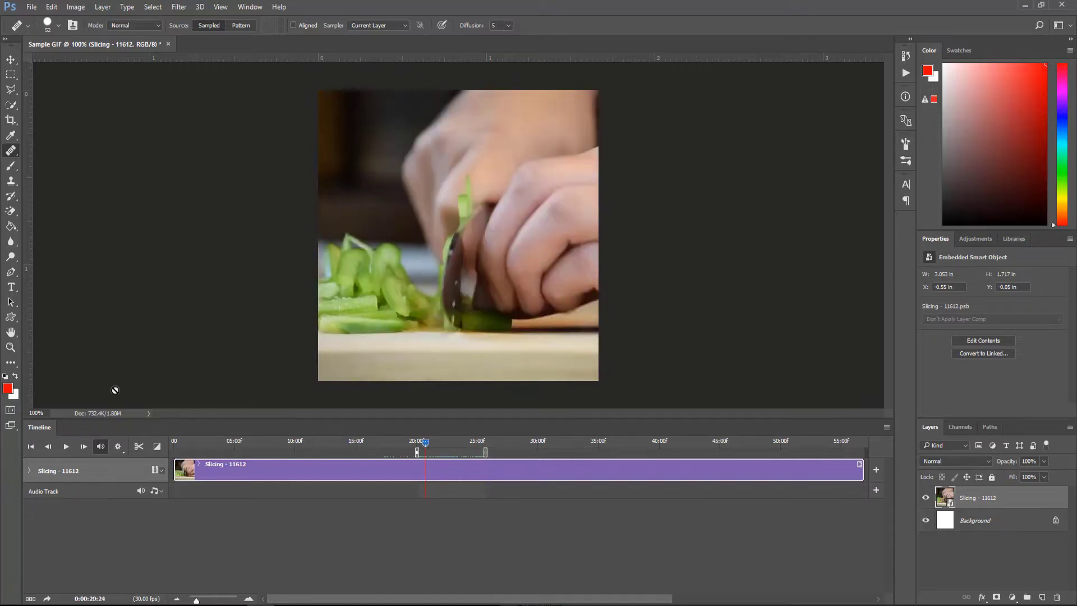
Preview the work area, turn on Loop Playback in the timeline's playback settings, and play the section again.
left_click(67, 447)
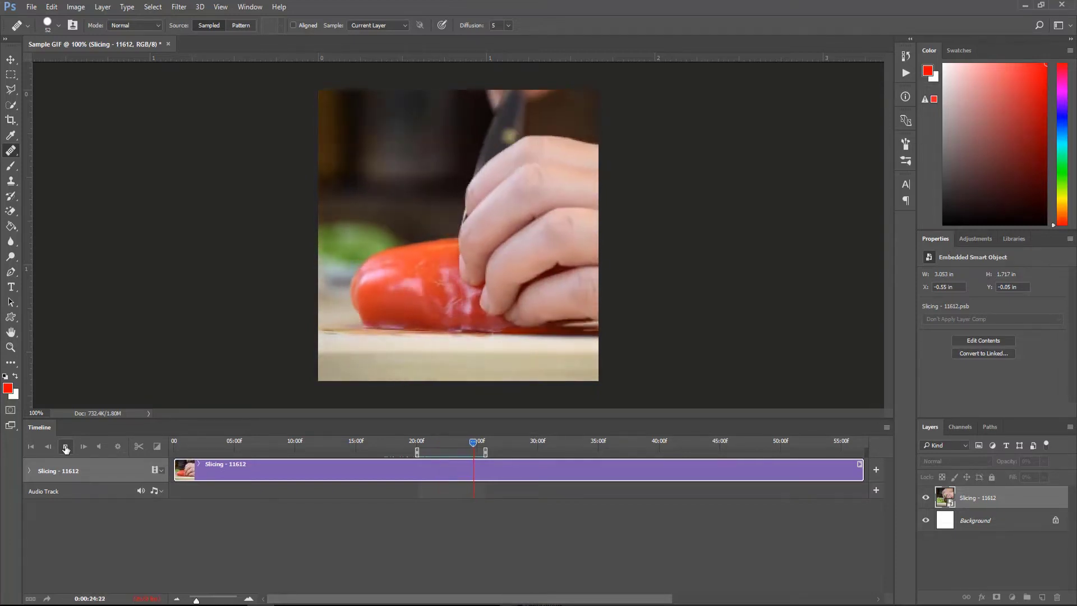
left_click(66, 447)
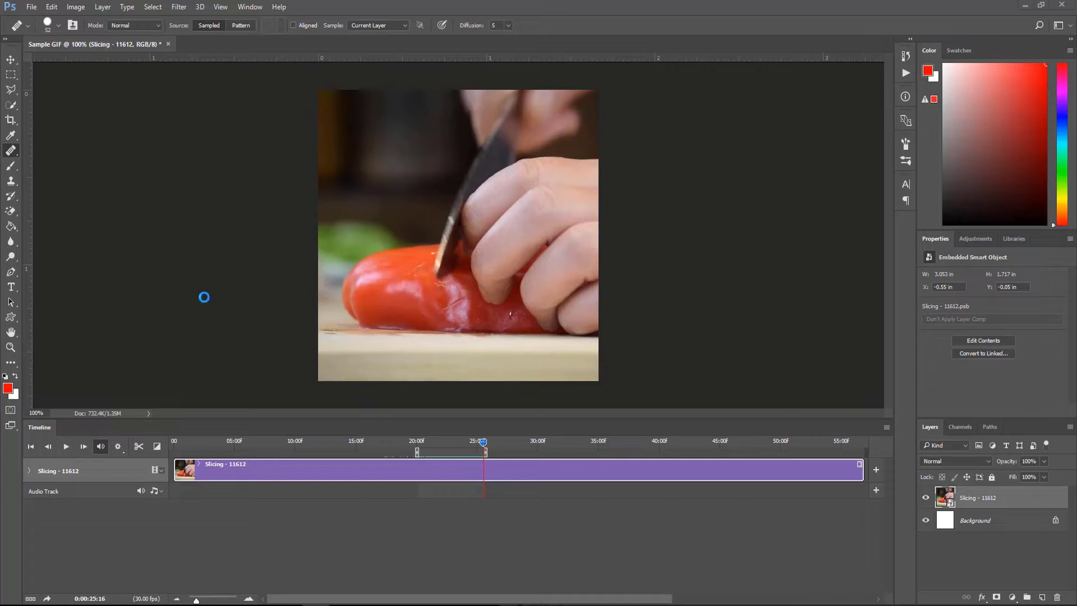
left_click(118, 447)
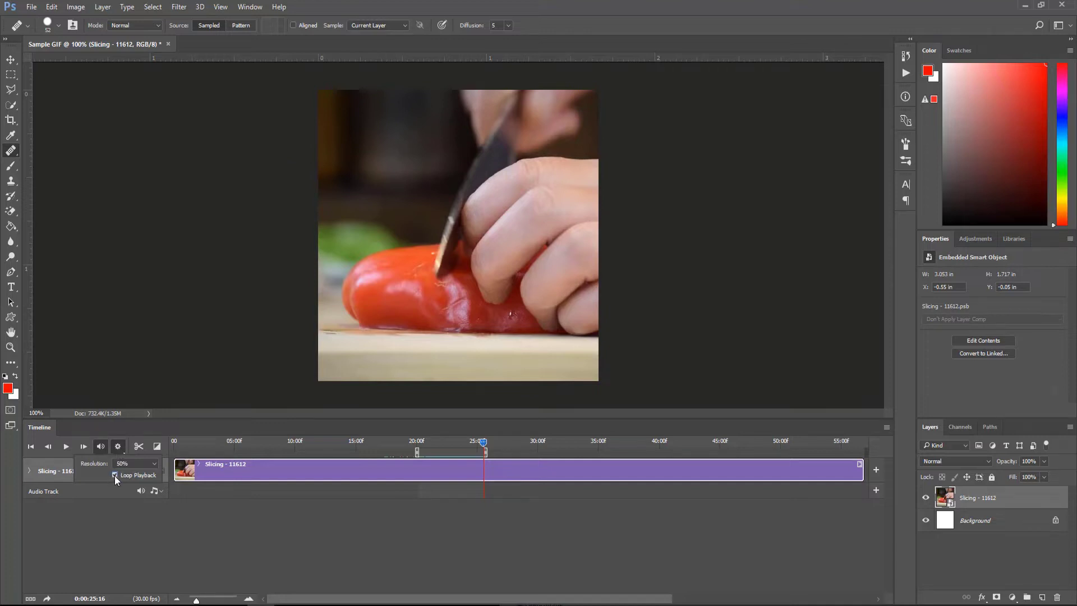
left_click(65, 447)
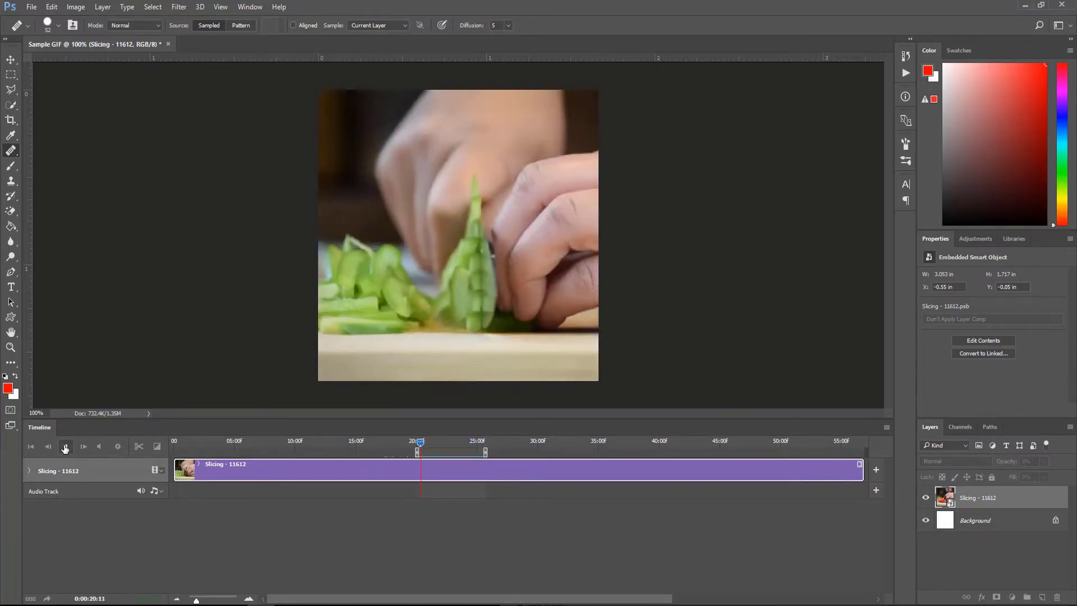
left_click(65, 447)
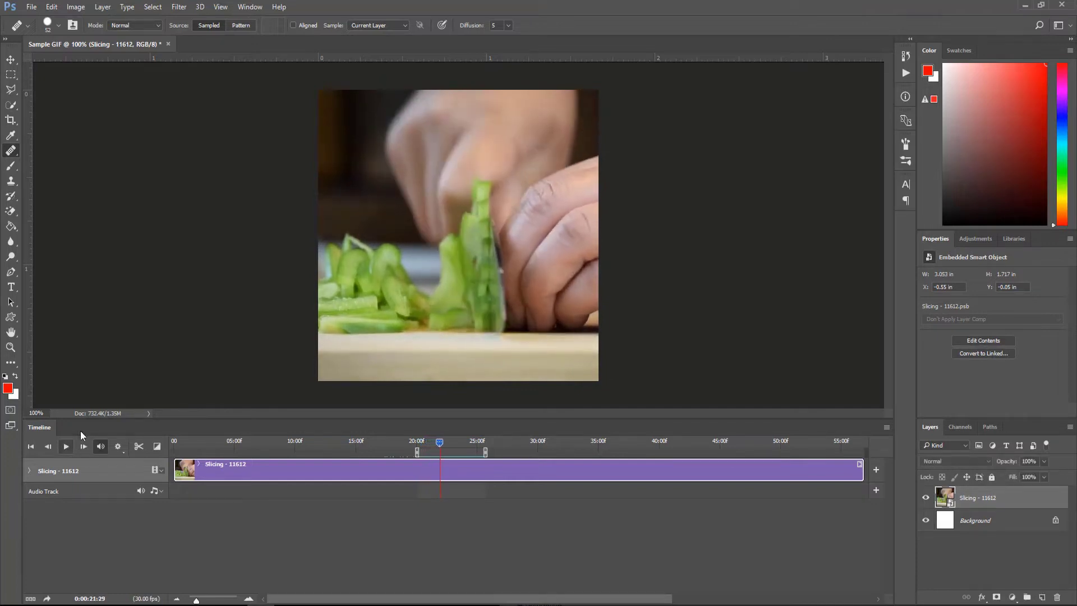
left_click(118, 447)
Start a new text layer over the dark upper part of the clip and set the text colour to blue-violet 5000f3.
key("v")
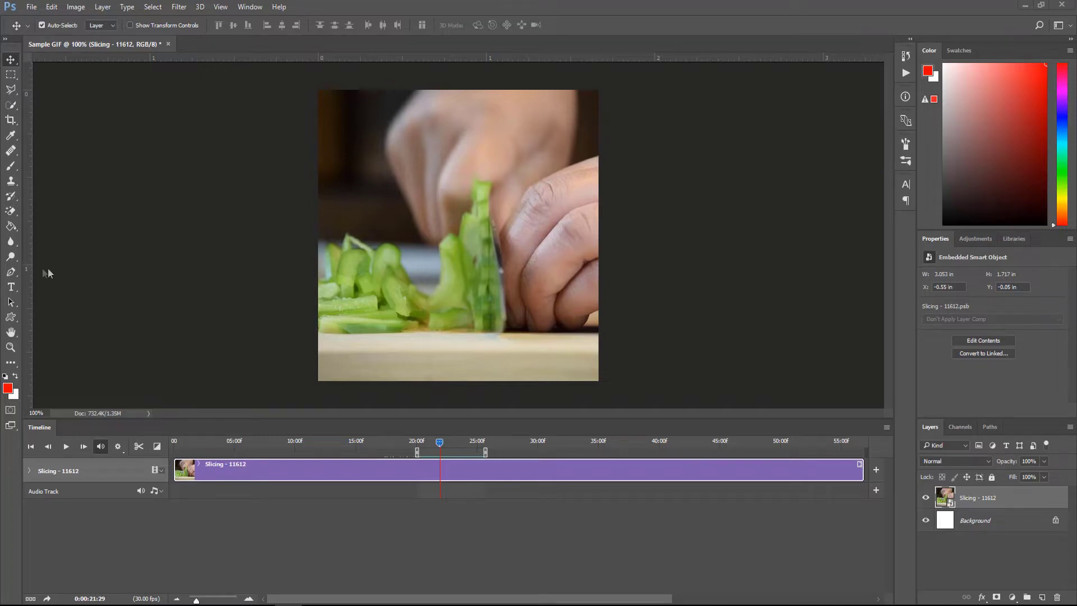
left_click(14, 288)
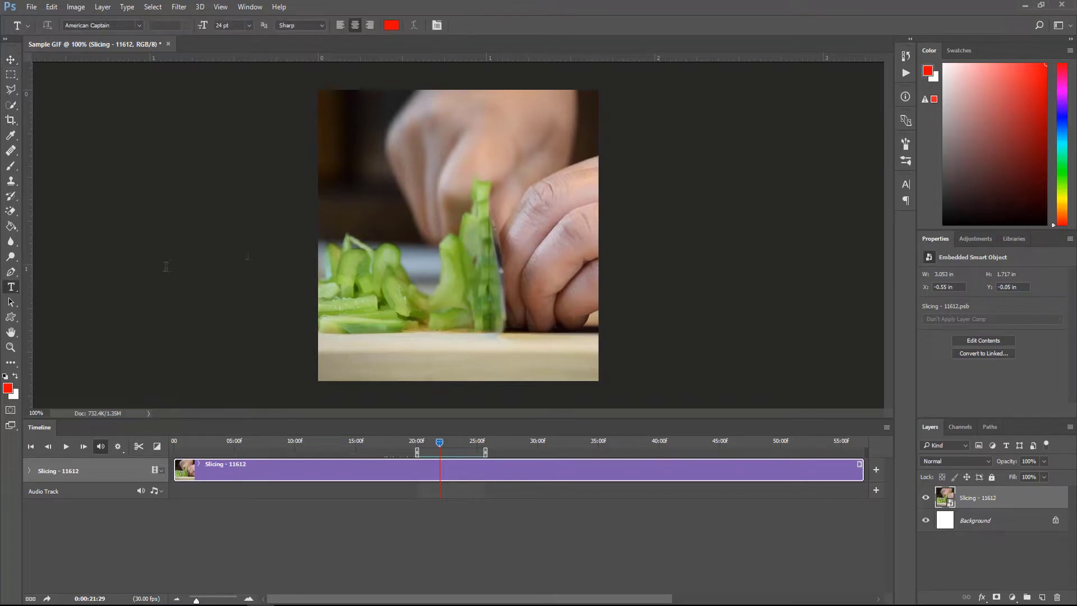
left_click(399, 209)
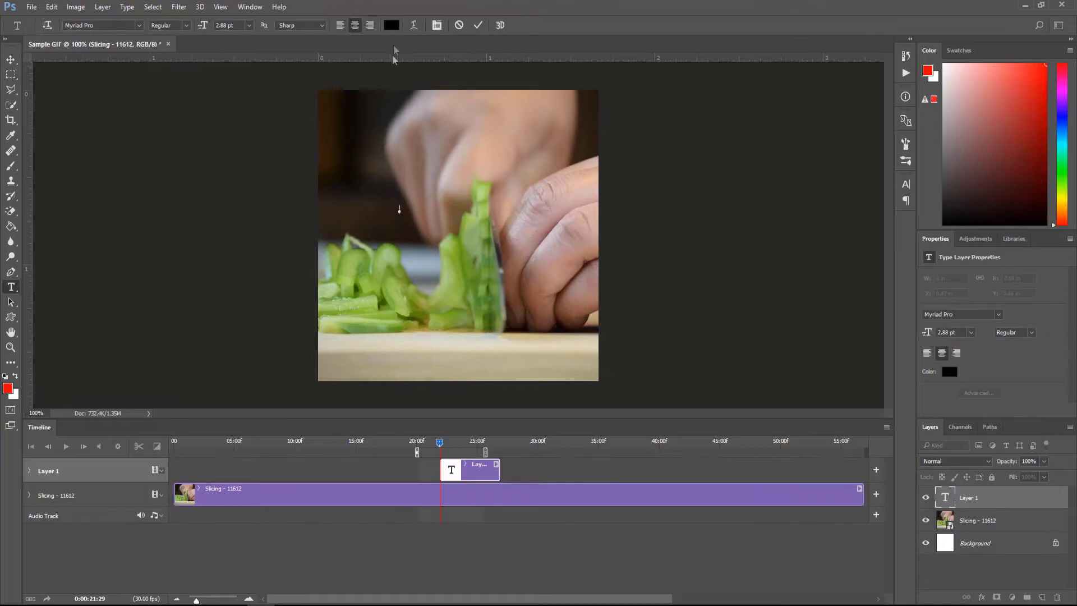
left_click(391, 25)
left_click(666, 225)
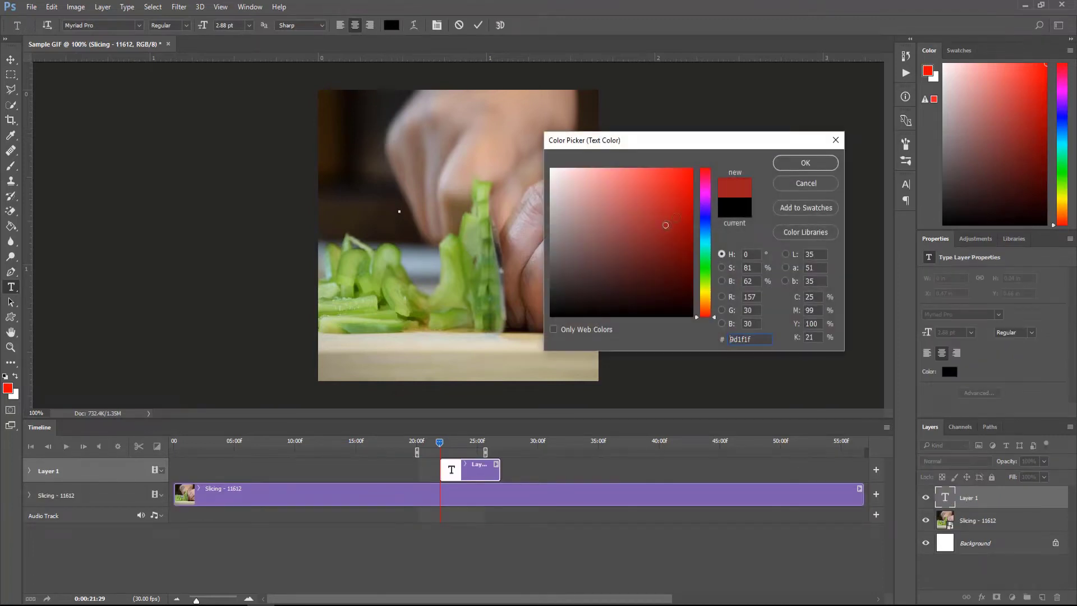
left_click(705, 209)
left_click_drag(687, 212, 691, 176)
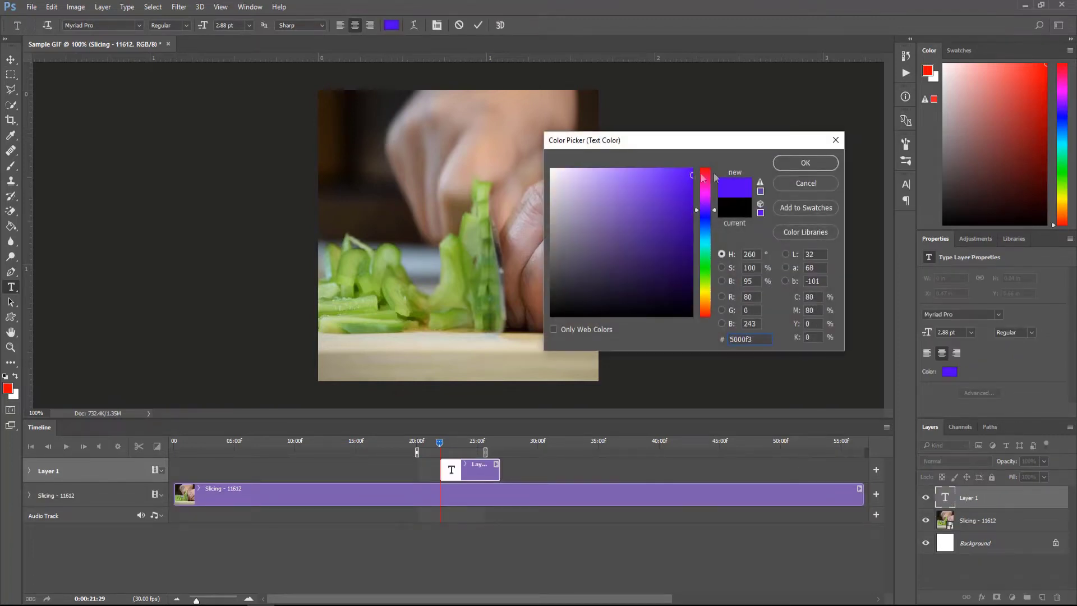
left_click(806, 163)
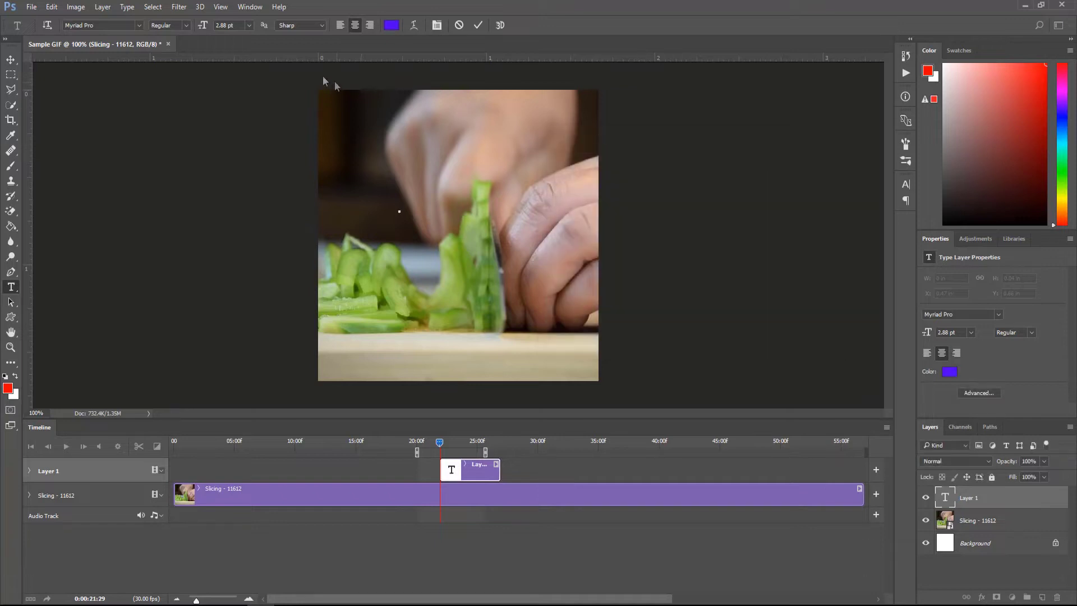
Set the text size to 18 pt and enter EAT, VEGETABLES and EVERYDAY on three separate lines.
left_click(249, 26)
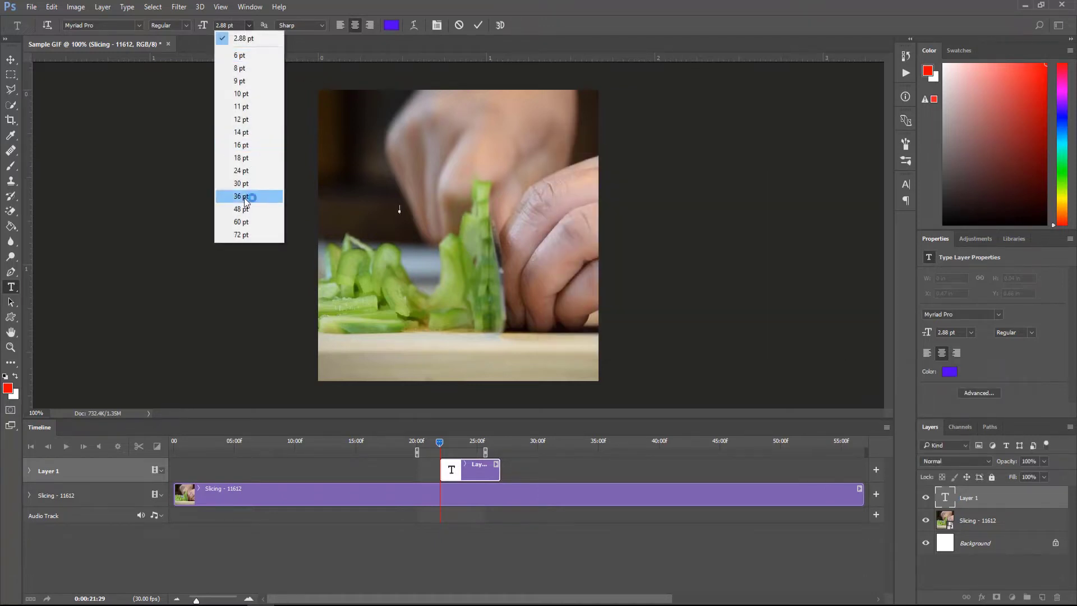
left_click(245, 196)
left_click(250, 26)
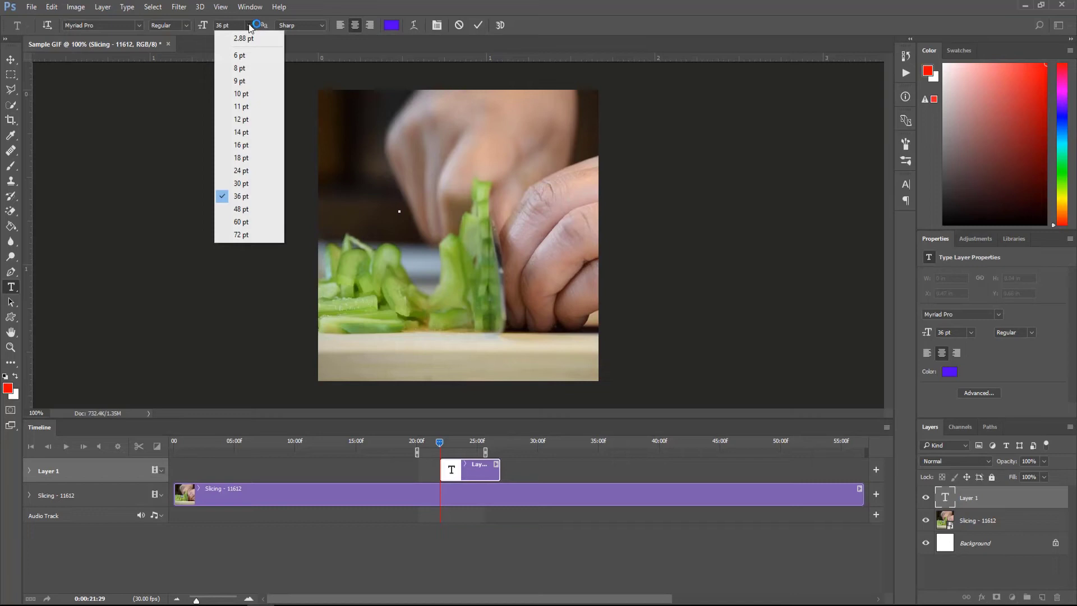
left_click(242, 157)
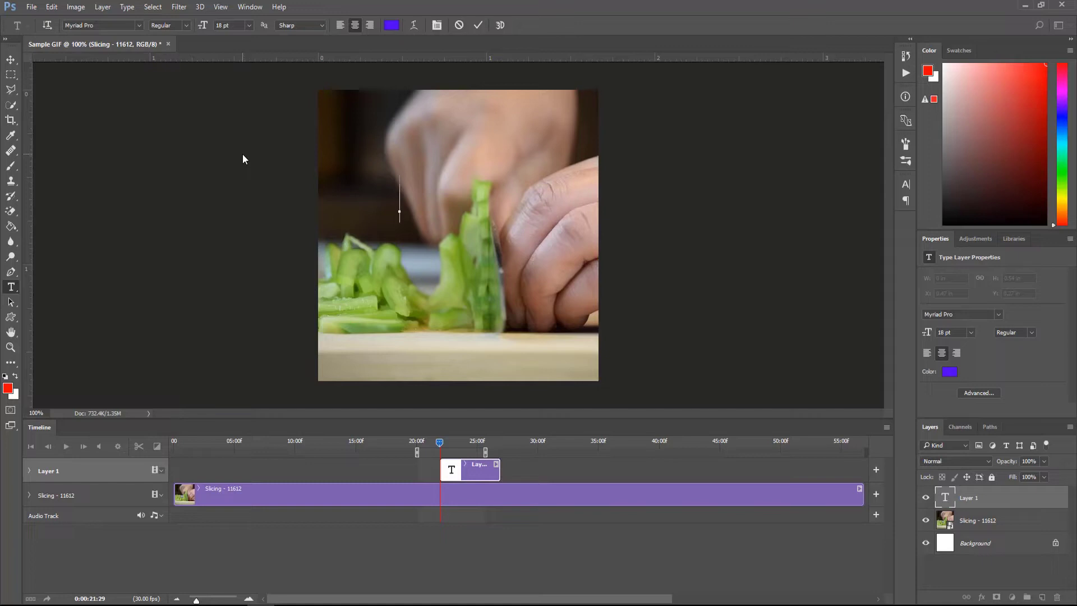
type("EAT")
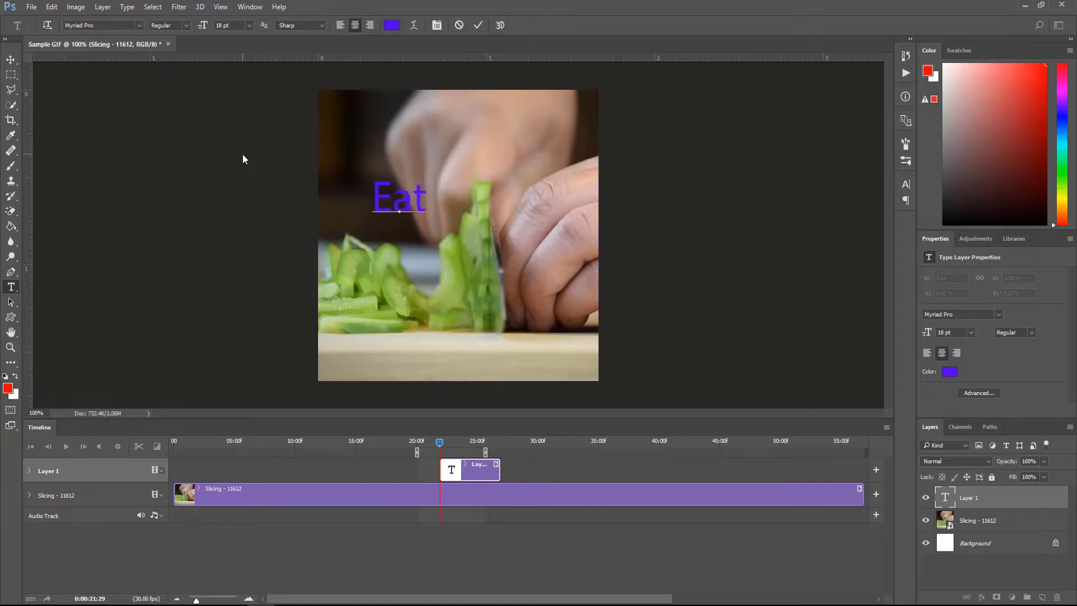
key("Return")
type("VEGETABLES")
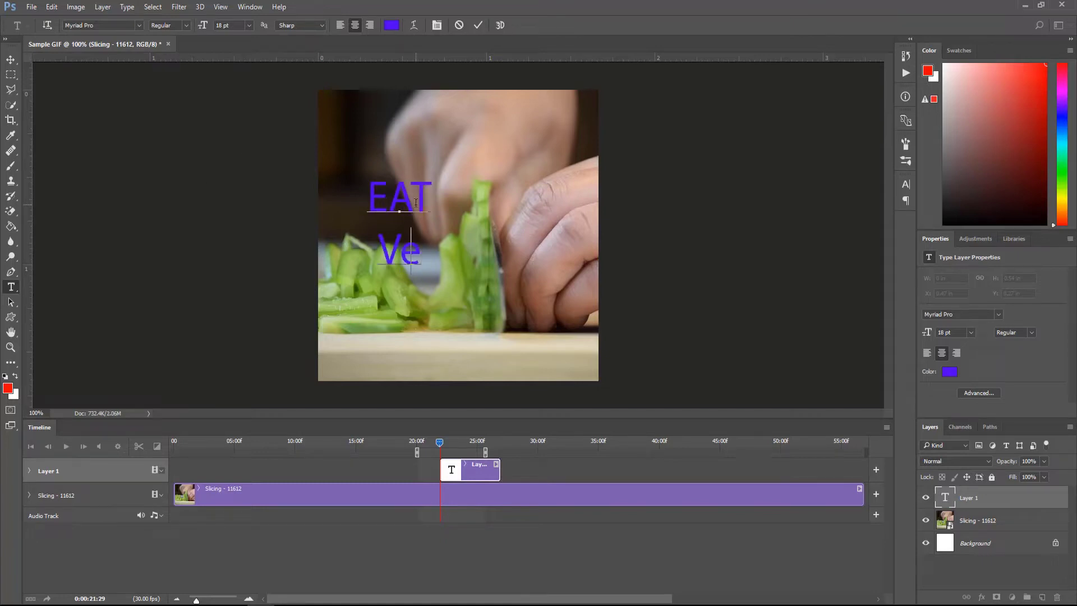
key("Return")
type("Ev")
key("BackSpace")
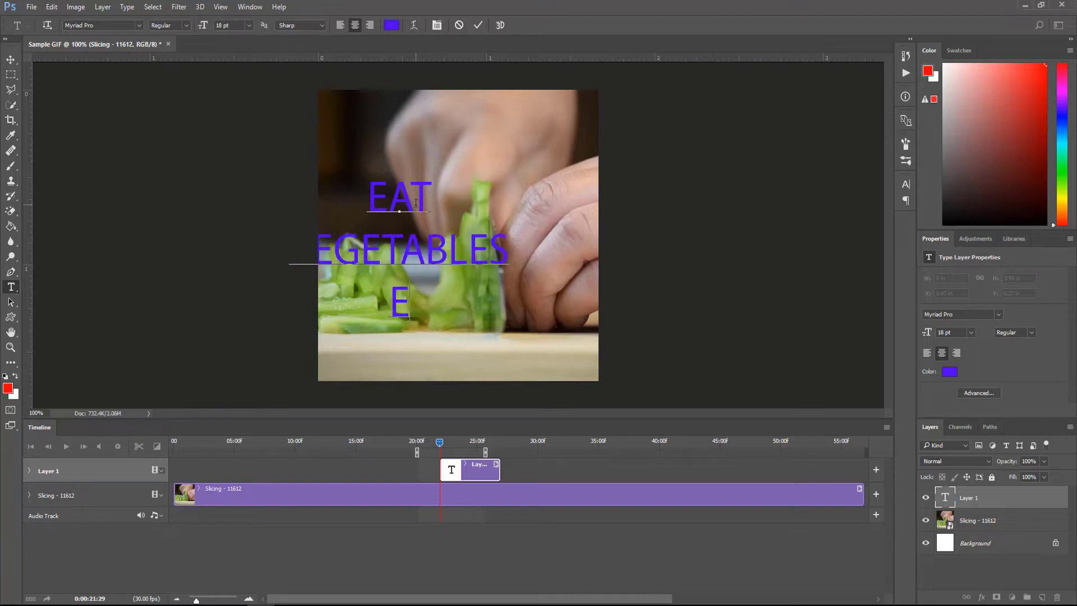
type("VERYDAY")
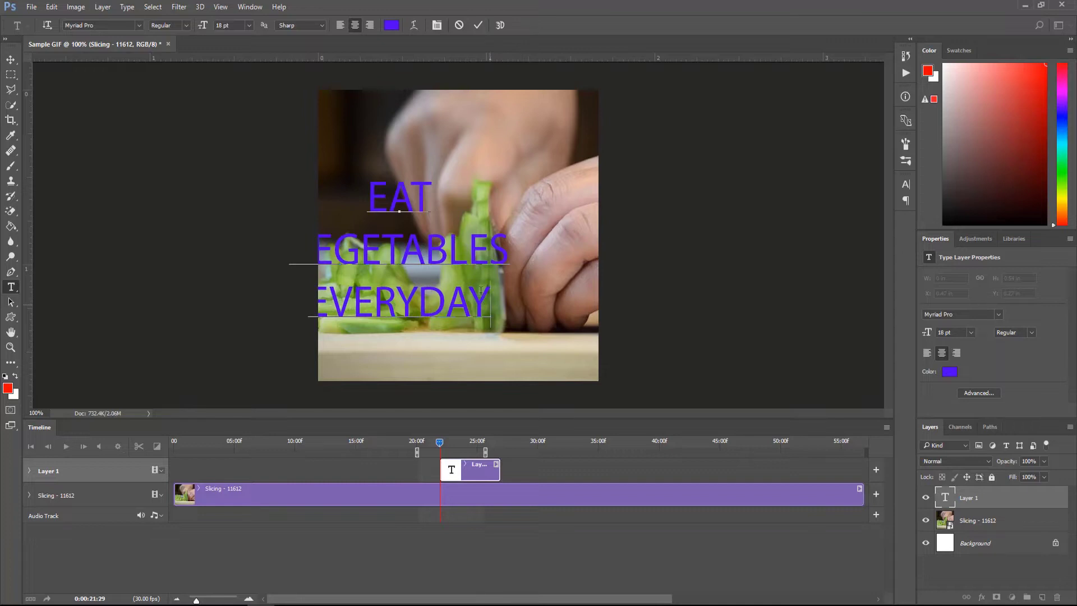
Enlarge all three lines of text to 24 pt and move the text block to the middle of the canvas.
left_click_drag(492, 306, 284, 163)
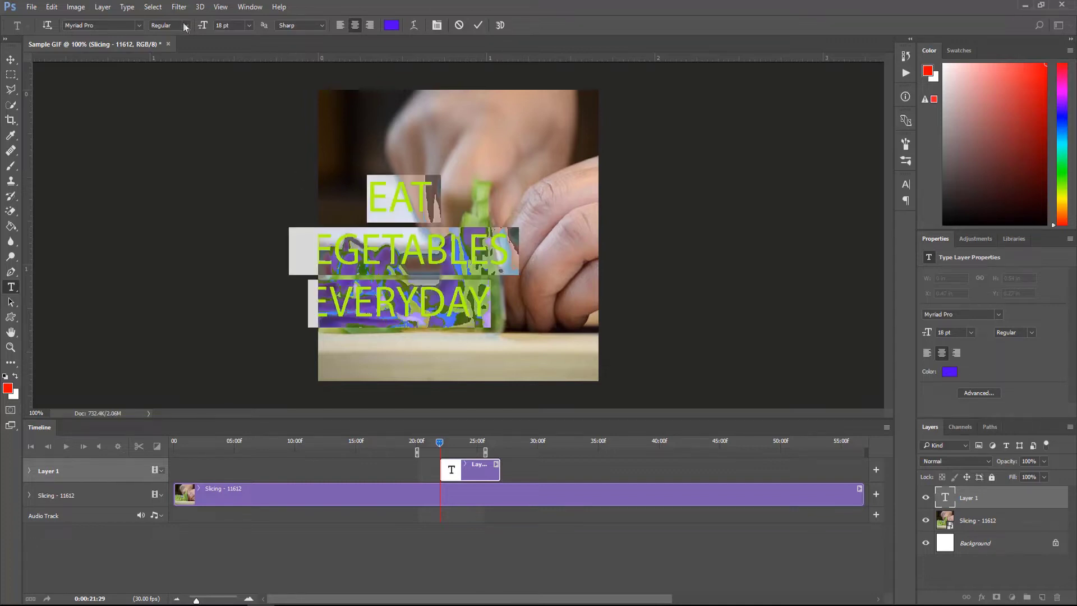
left_click(249, 26)
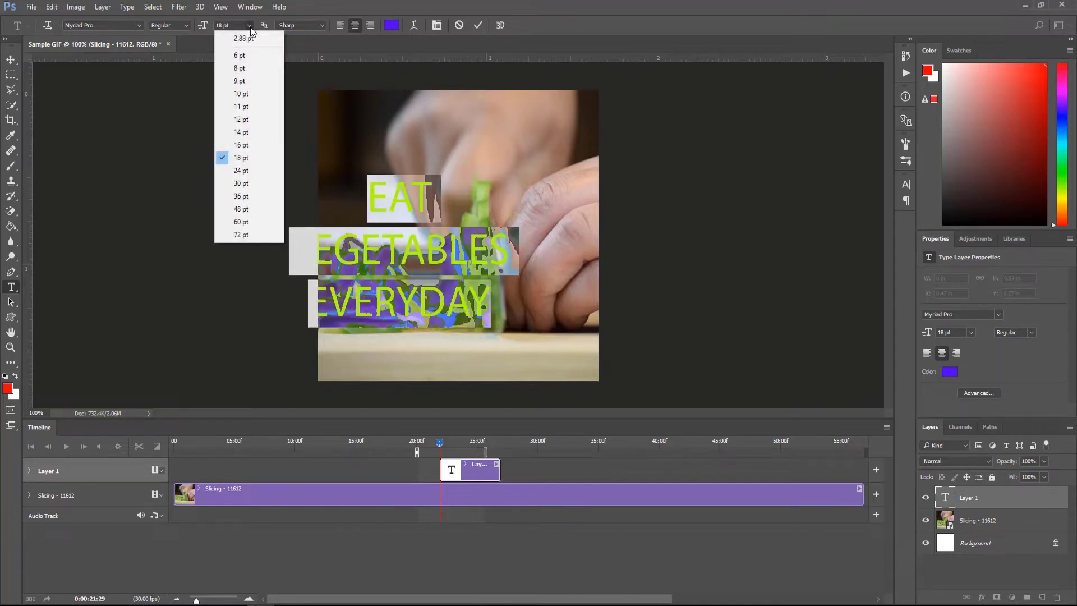
left_click(241, 171)
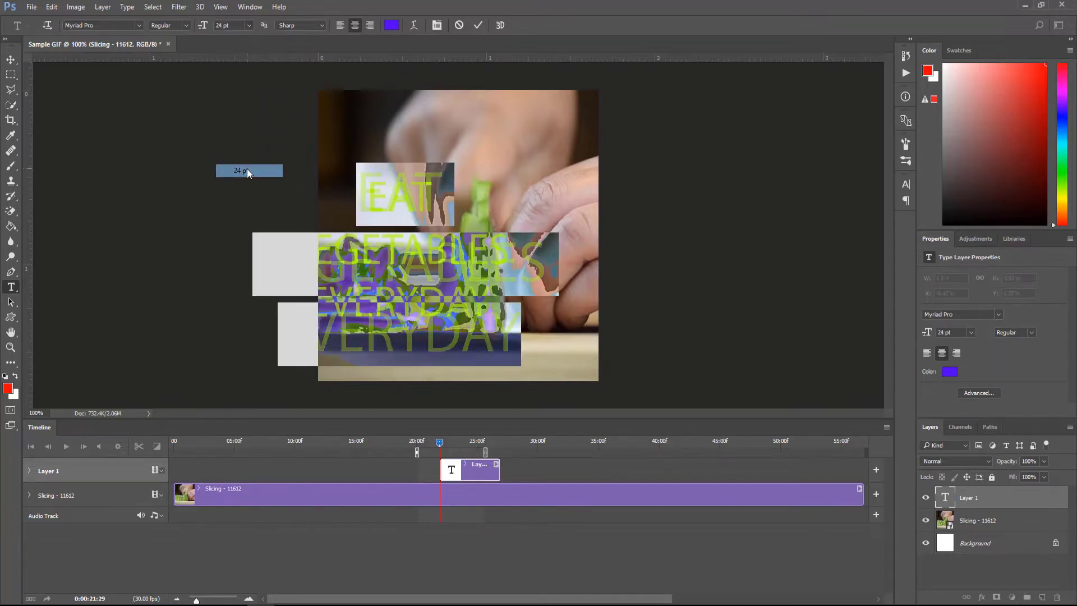
left_click(10, 59)
left_click_drag(391, 196, 618, 347)
Change the font of the EAT VEGETABLES EVERYDAY text to American Captain.
key("t")
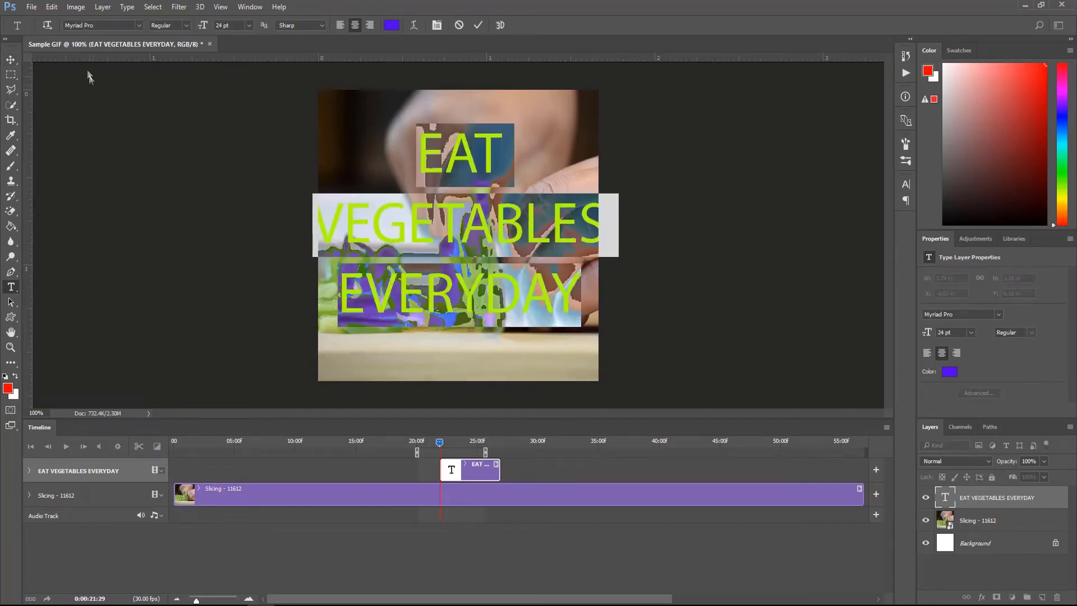
left_click(140, 25)
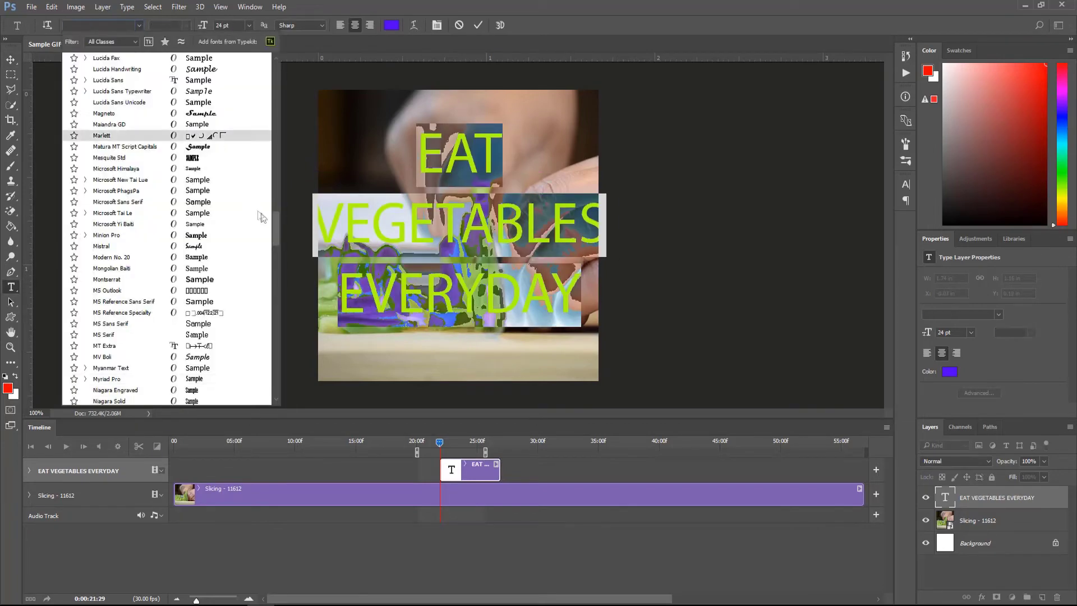
left_click_drag(275, 223, 280, 71)
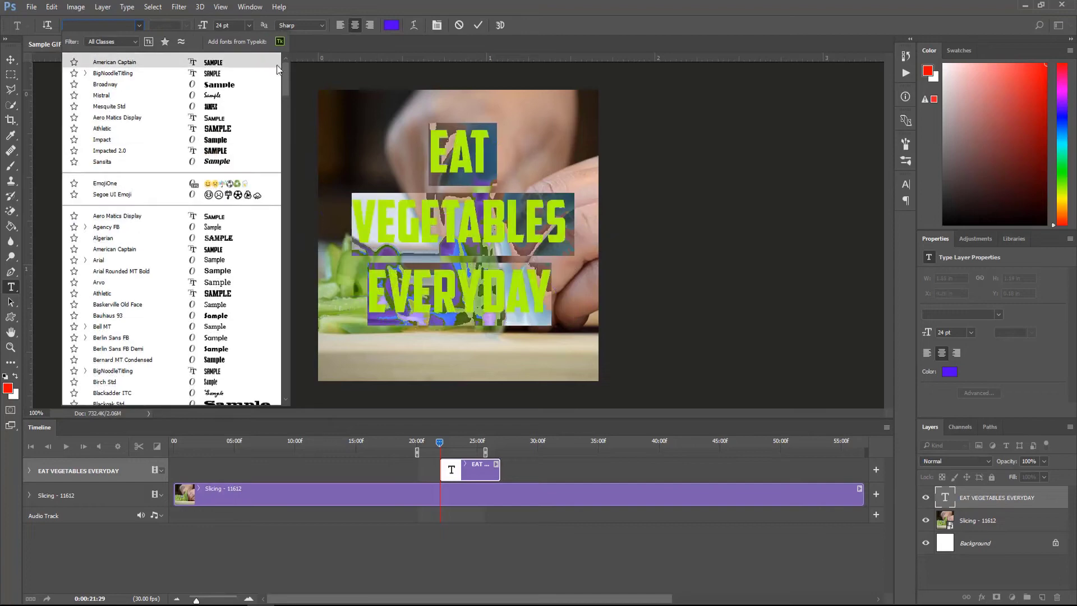
left_click(228, 65)
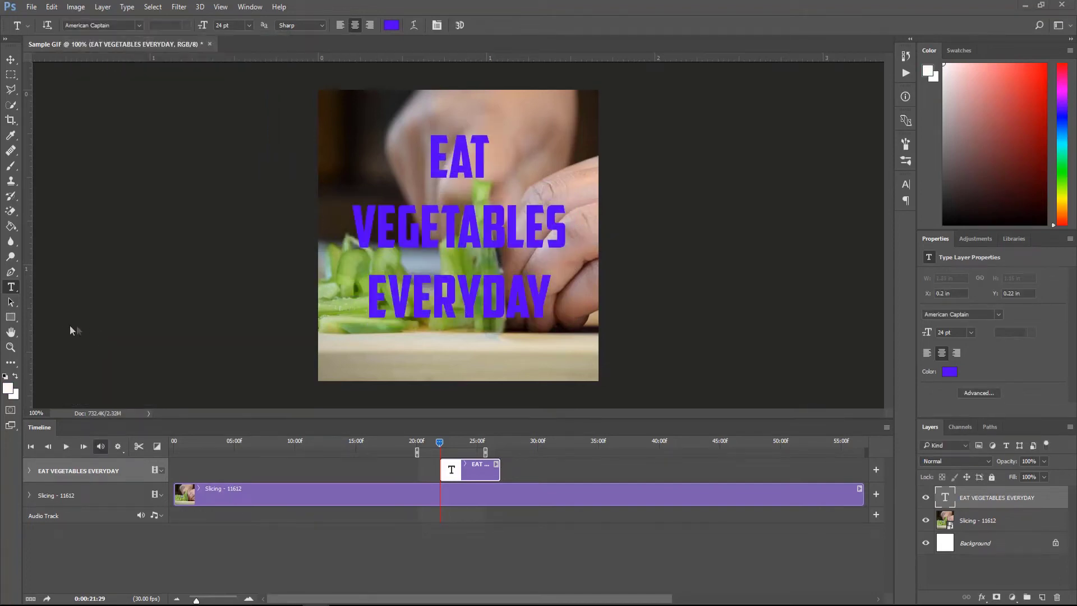
Draw a white rectangle about 517 × 369 px across the full canvas width behind the text, placing its layer directly below the text layer.
left_click(16, 319)
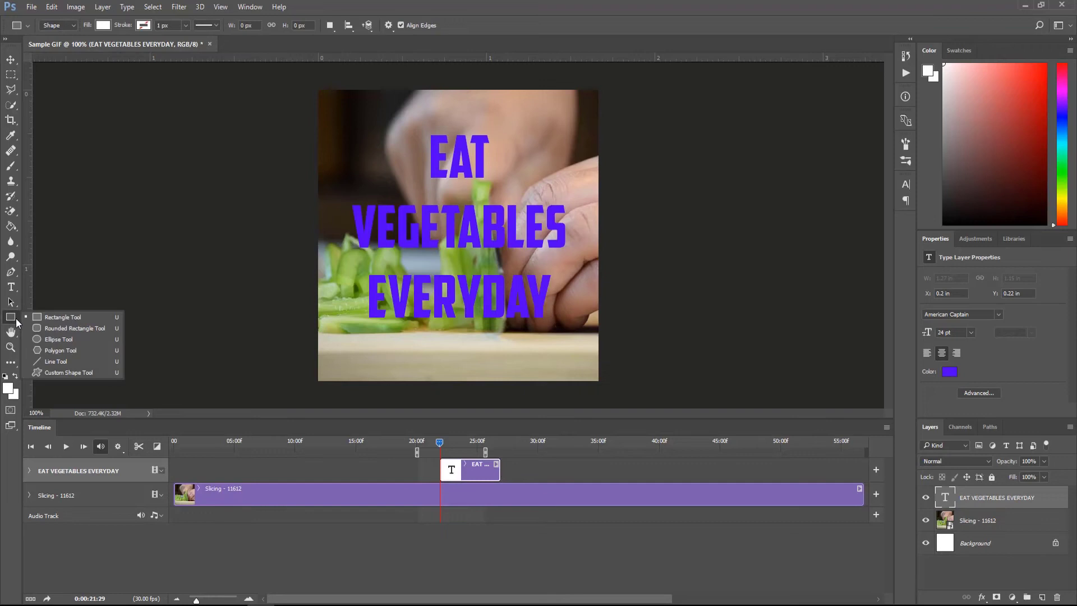
left_click(82, 319)
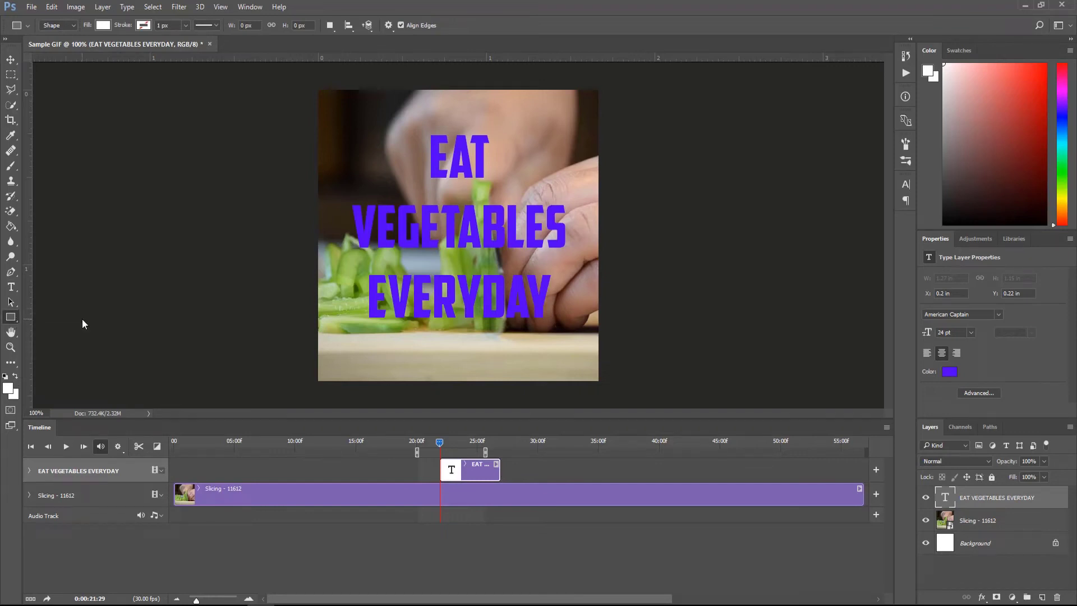
left_click(8, 387)
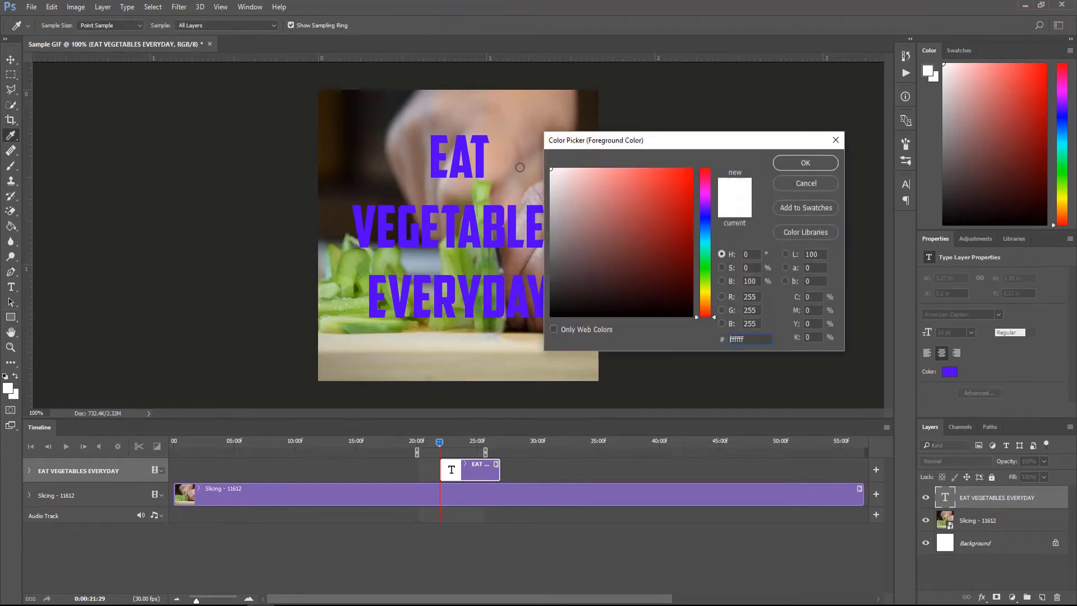
left_click(813, 163)
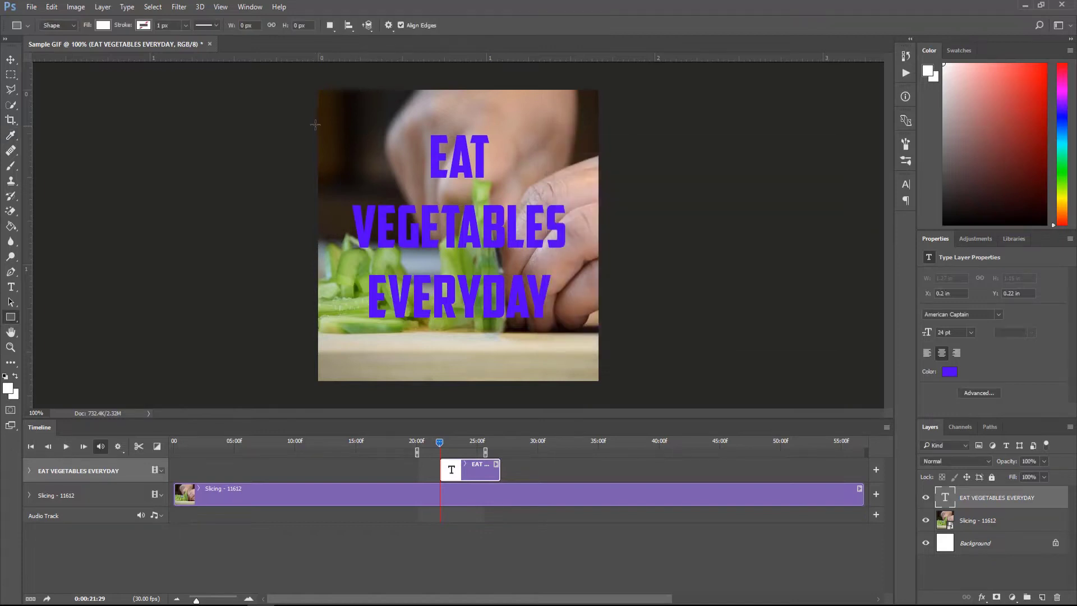
left_click_drag(315, 124, 605, 340)
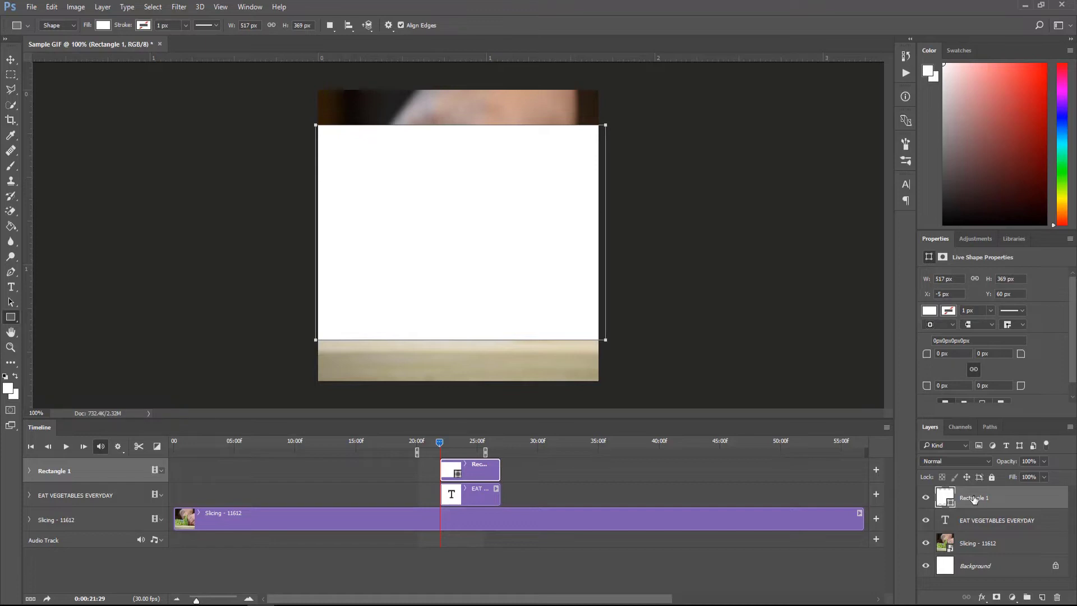
left_click_drag(974, 498, 978, 528)
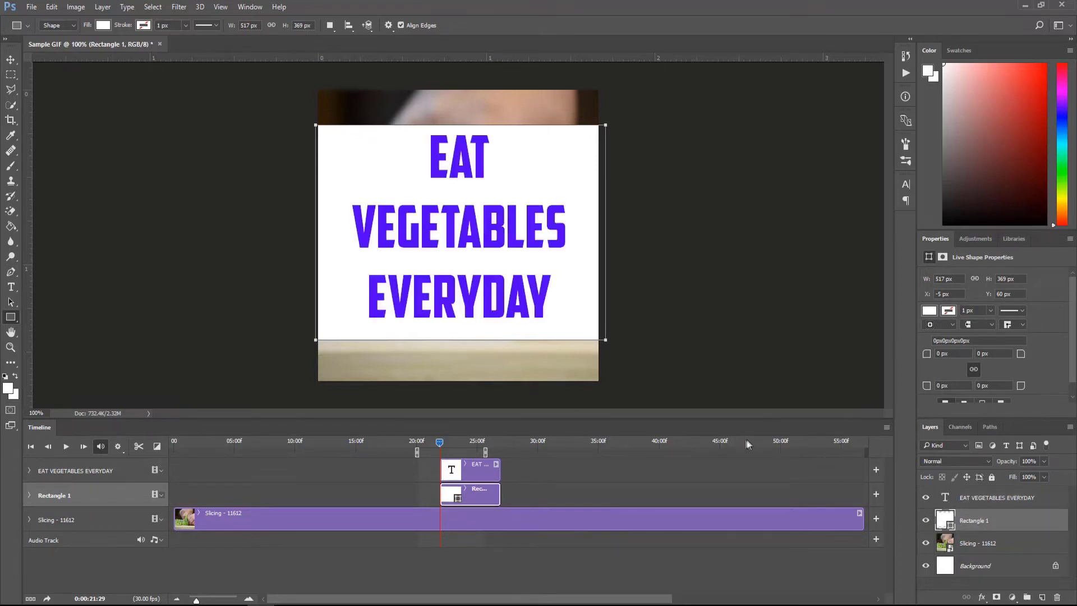
Move the text block straight down about 0.027 in to centre it vertically within the white rectangle.
key("v")
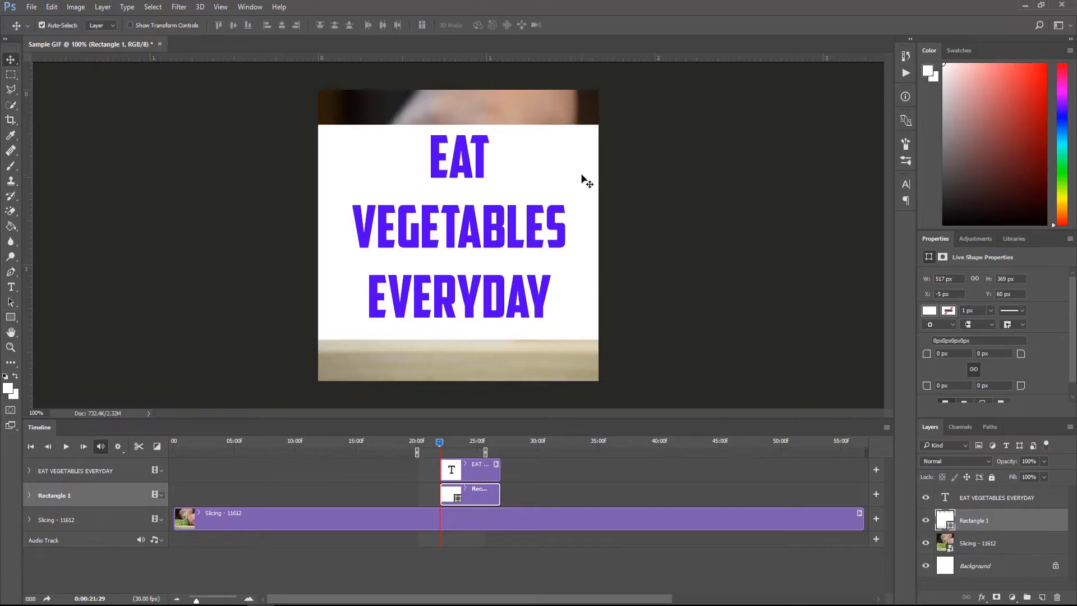
left_click(538, 179)
left_click_drag(538, 178, 538, 187)
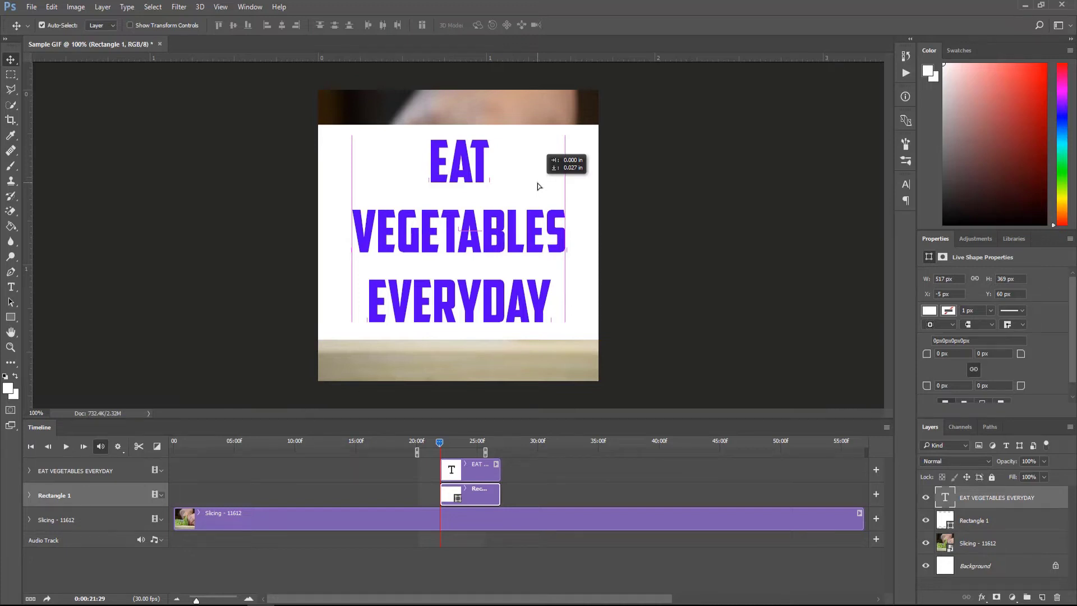
left_click_drag(537, 183, 537, 183)
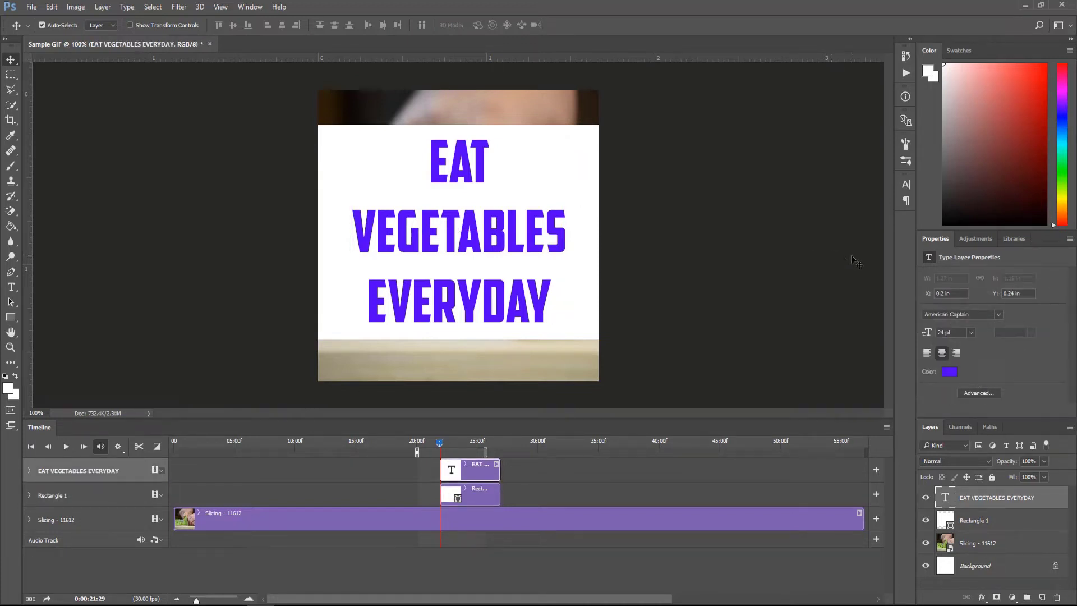
Lower the opacity of the white rectangle layer to 49%.
left_click_drag(983, 418, 982, 332)
left_click(974, 437)
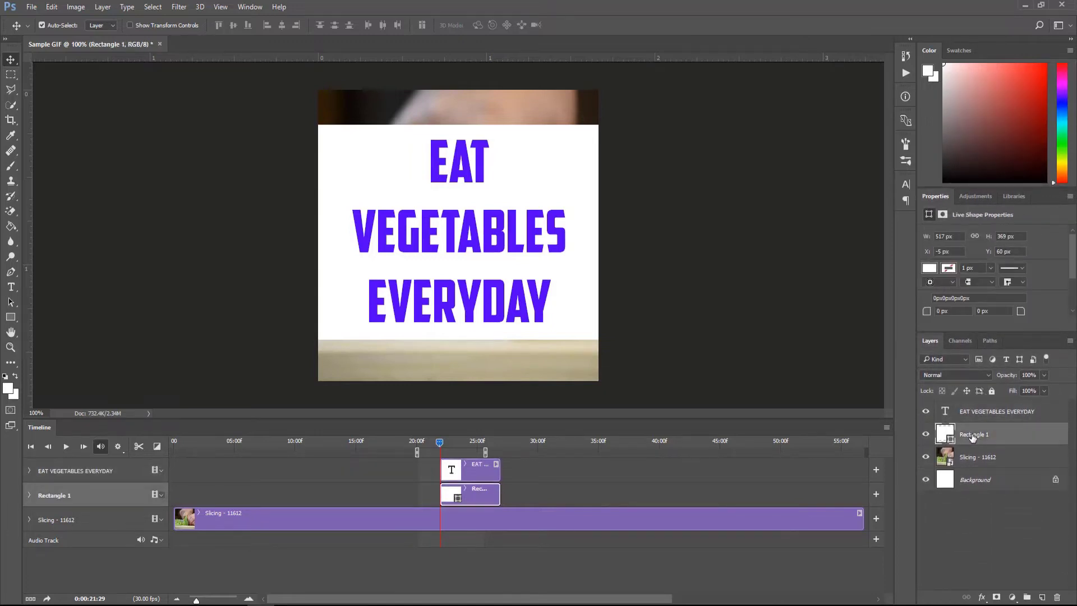
left_click(1047, 376)
left_click_drag(1013, 392, 1018, 388)
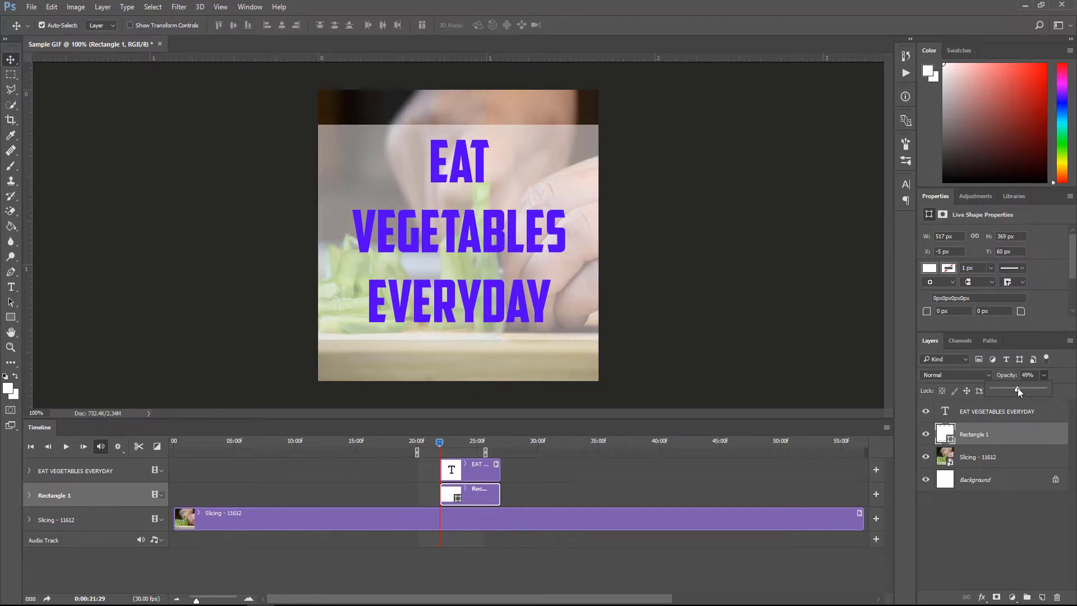
Recolor only the word VEGETABLES in the text layer to red #ee0e0e and commit the text edit.
left_click(977, 414)
left_click(10, 291)
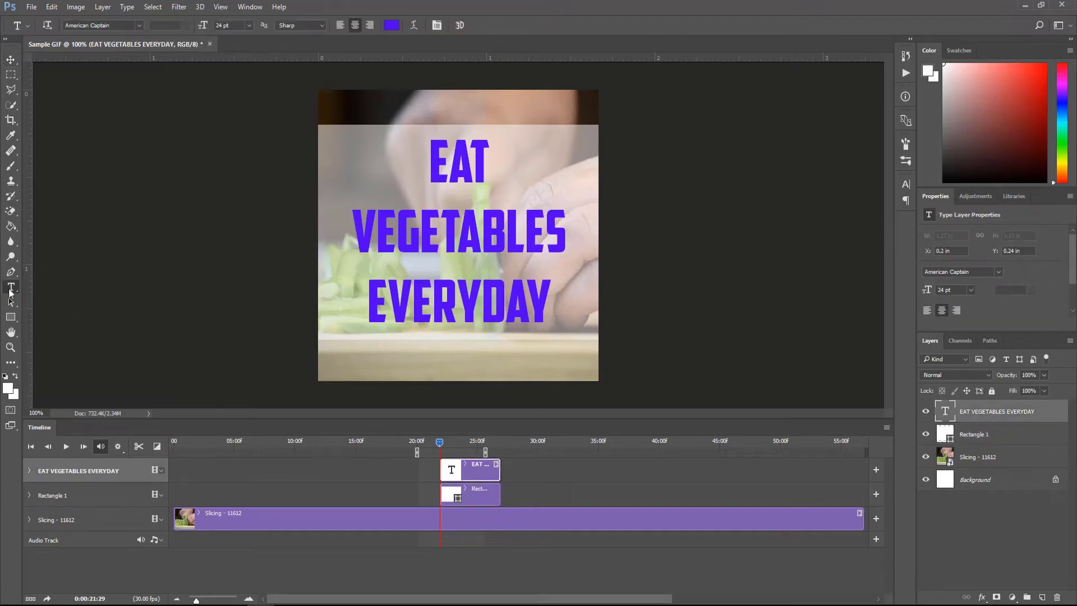
left_click(352, 236)
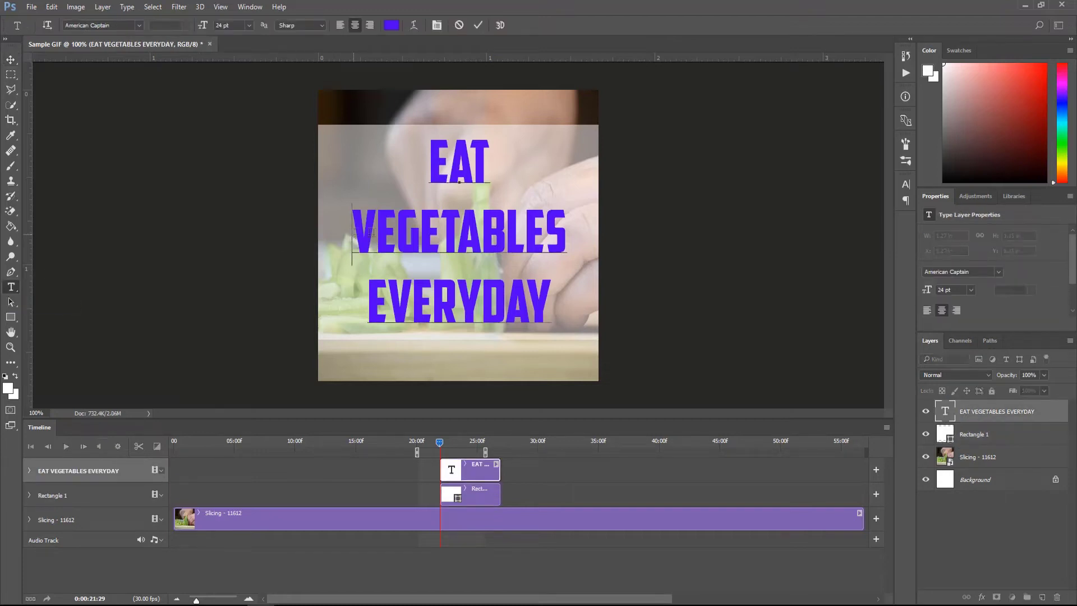
left_click_drag(366, 233, 582, 236)
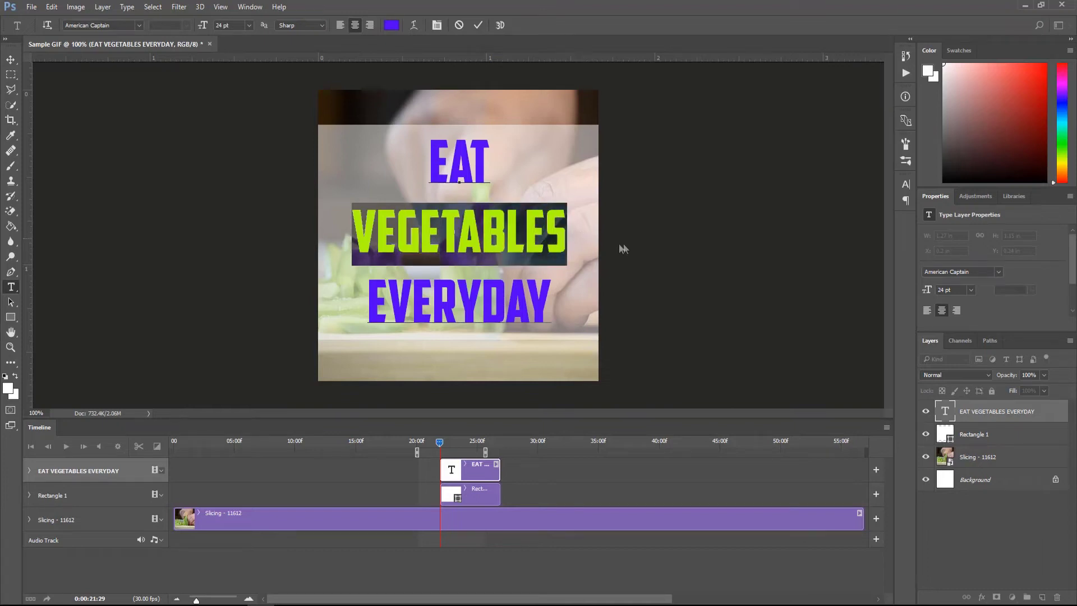
left_click(394, 27)
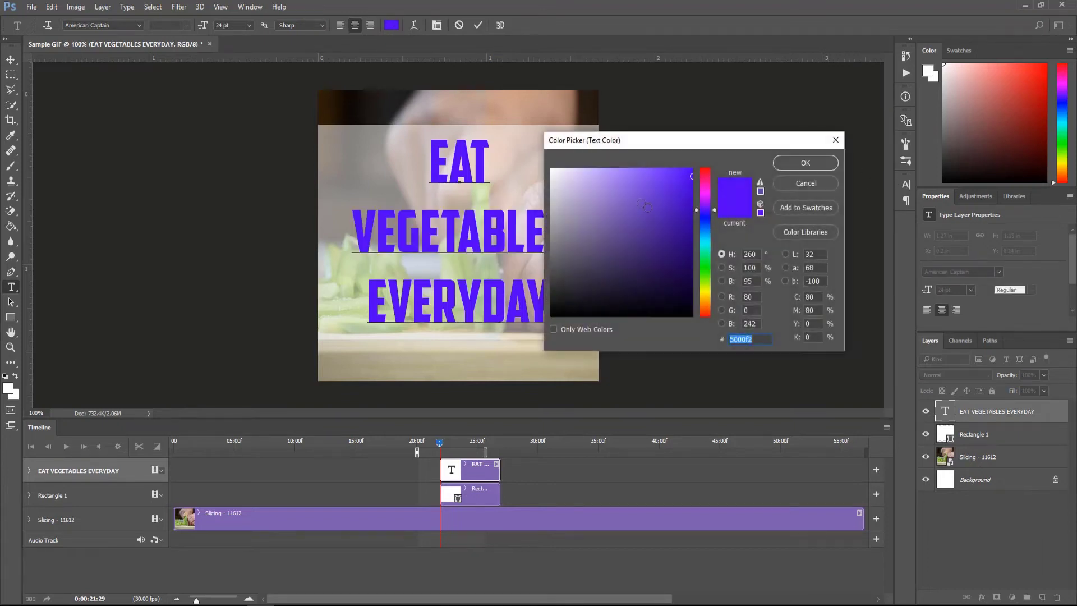
left_click(707, 174)
left_click_drag(685, 184, 685, 179)
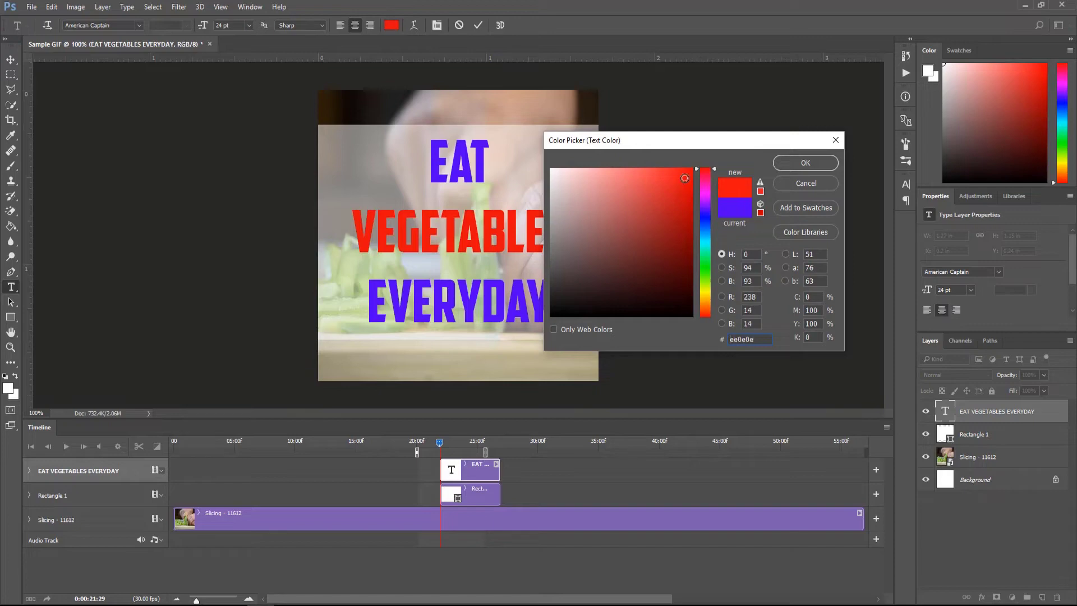
left_click(788, 165)
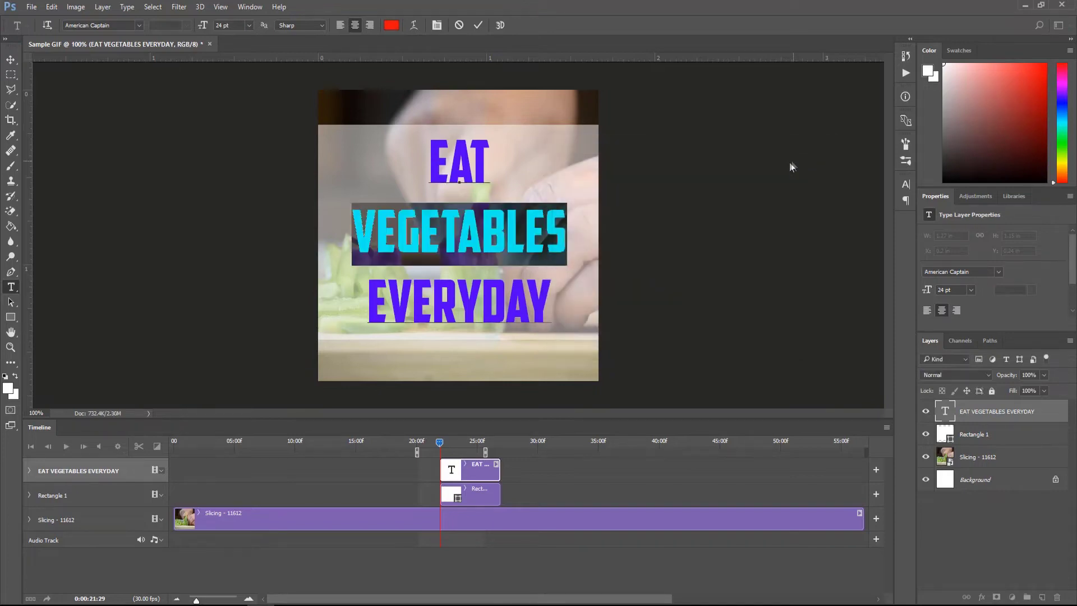
left_click(478, 26)
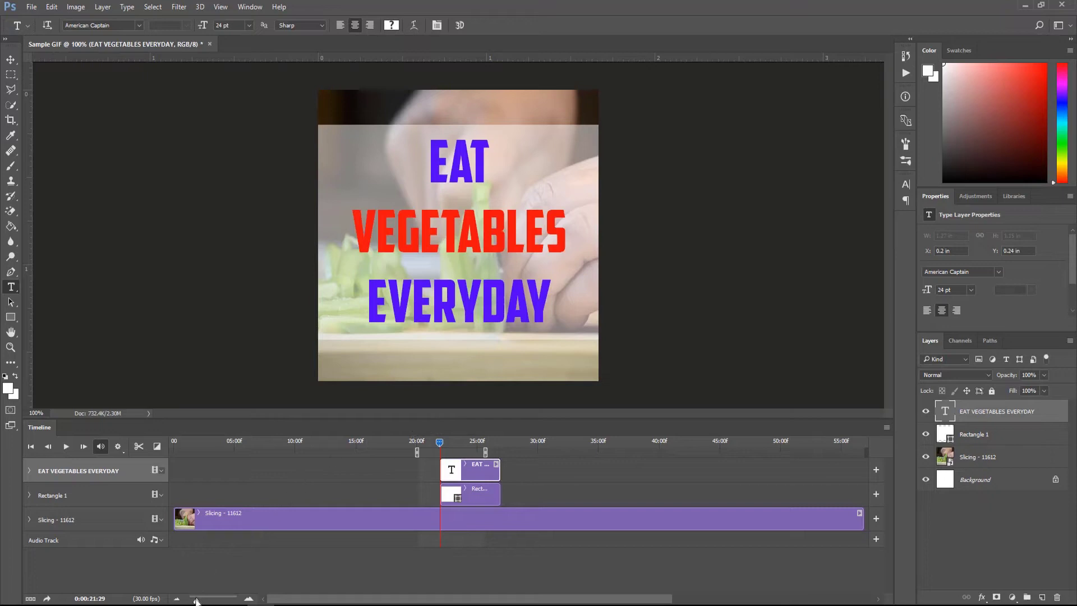
Enlarge the timeline scale and play the animation from the start of the work area to check when the text appears.
left_click_drag(196, 600, 201, 602)
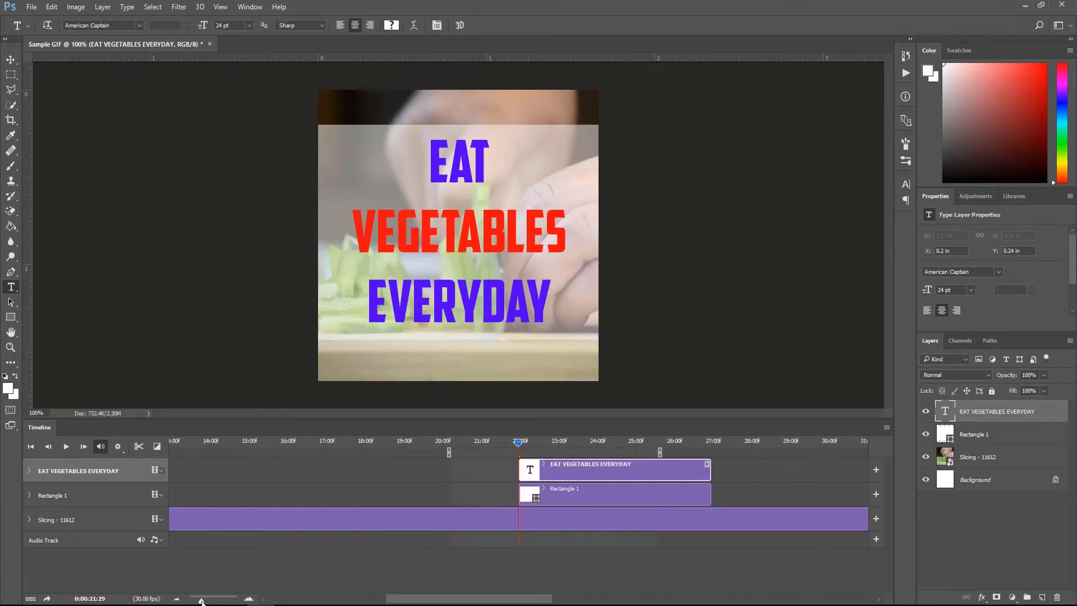
left_click_drag(442, 599, 474, 598)
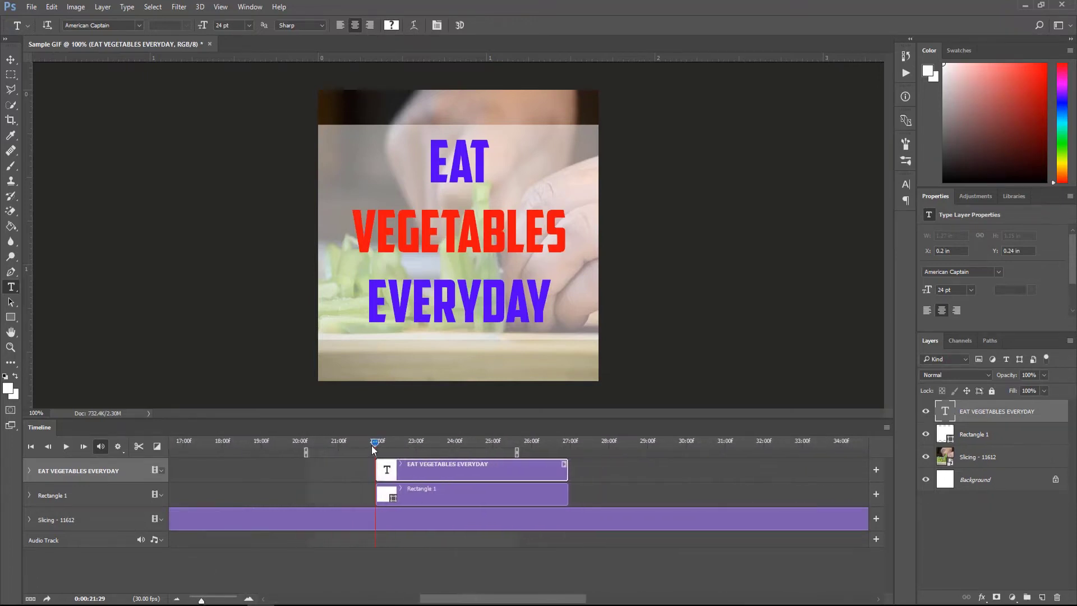
left_click_drag(371, 445, 308, 442)
left_click(66, 446)
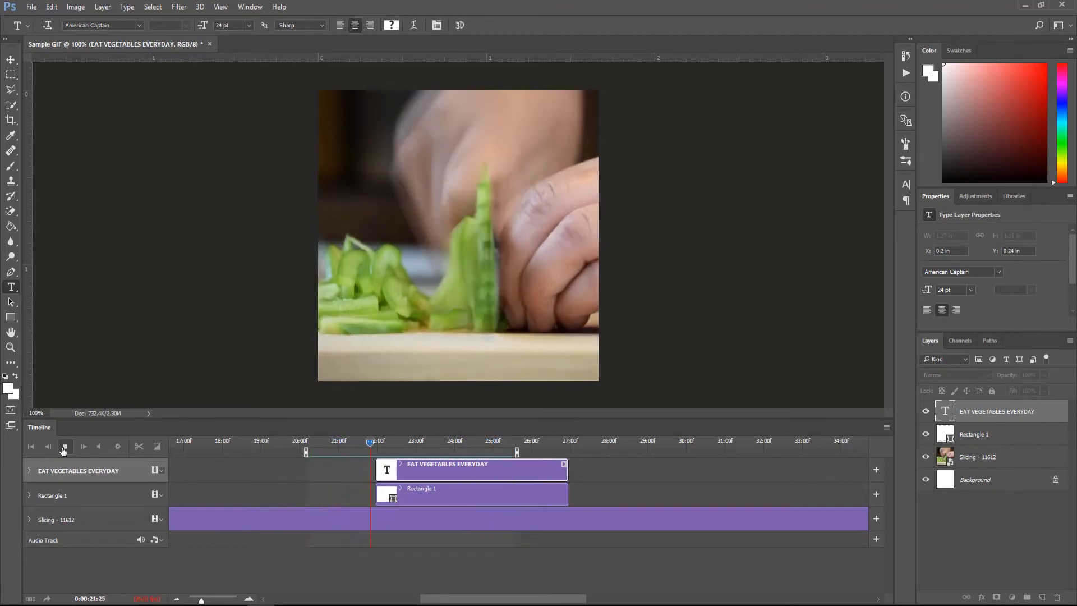
left_click(65, 447)
Shift the text and rectangle clips together to start at about 23.5 seconds, and play the animation from near the work area start.
left_click_drag(391, 471, 439, 496)
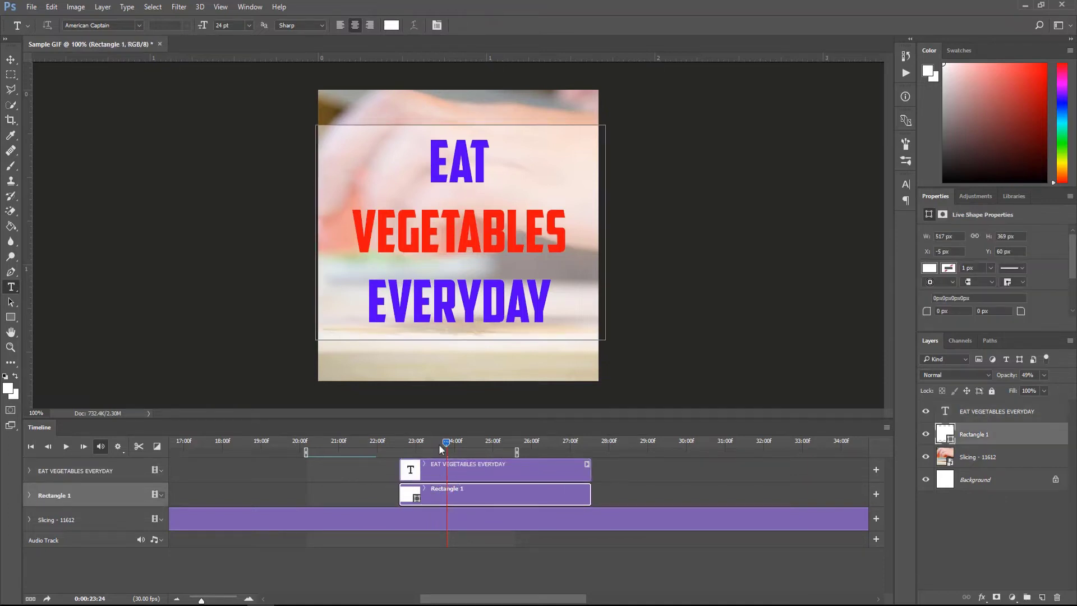
left_click_drag(418, 452, 355, 452)
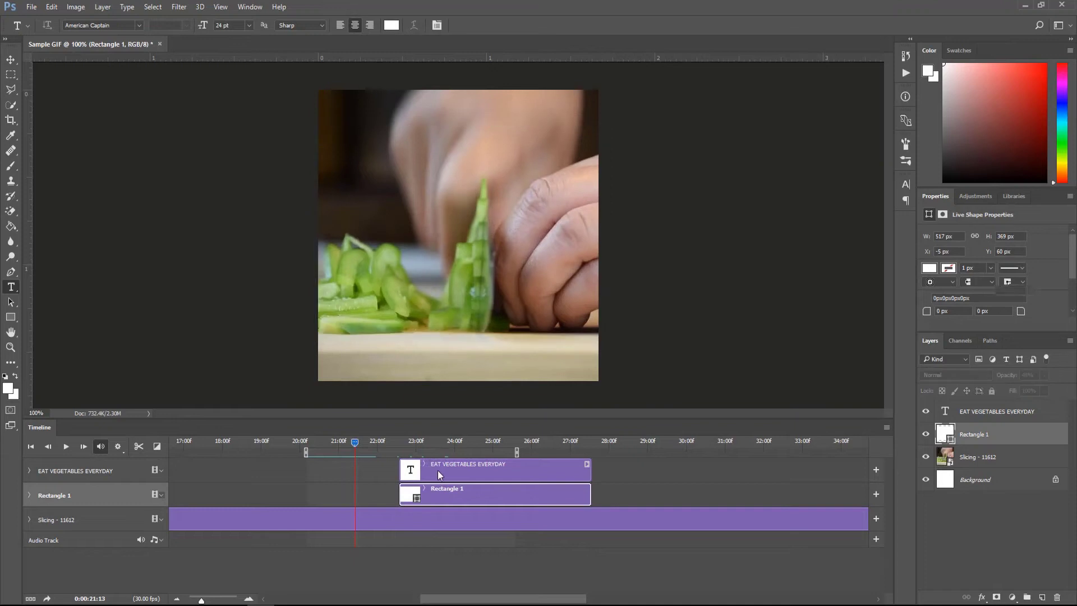
left_click(437, 470)
left_click(436, 490, "shift")
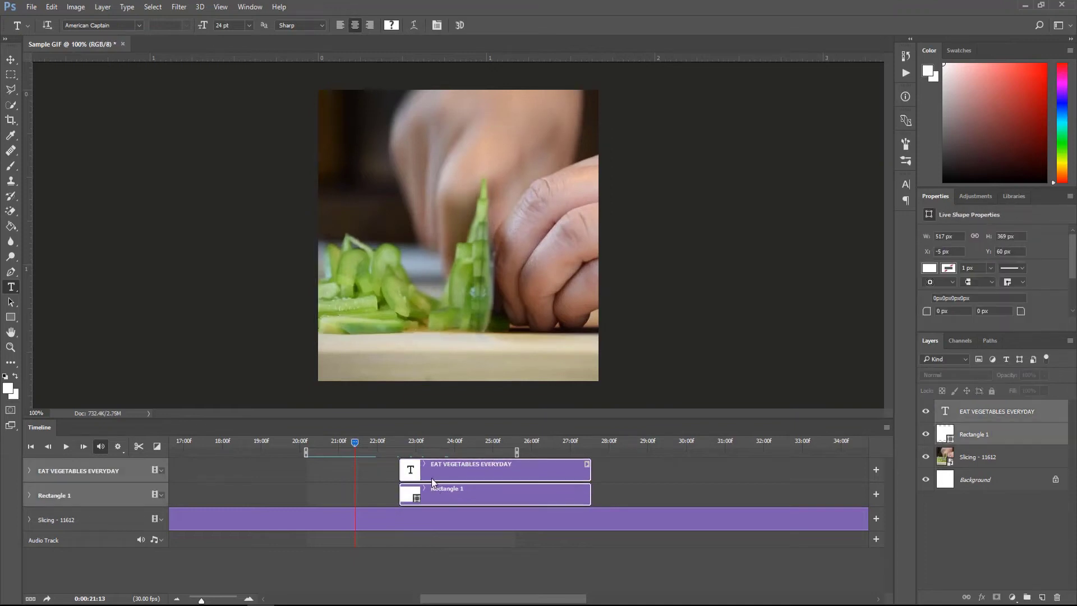
left_click_drag(432, 478, 464, 475)
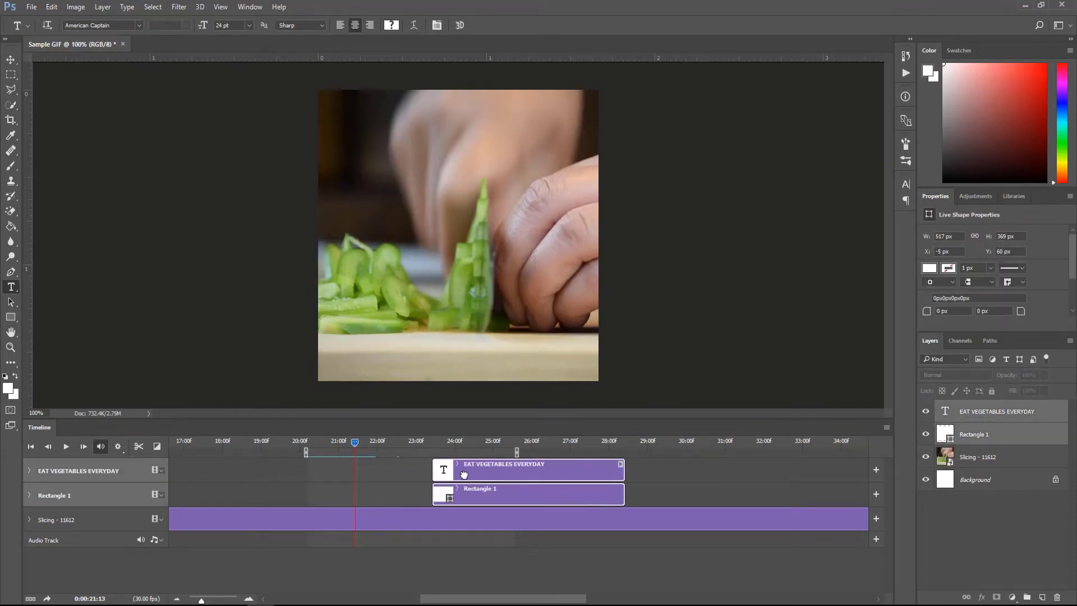
left_click_drag(358, 441, 313, 441)
left_click(65, 447)
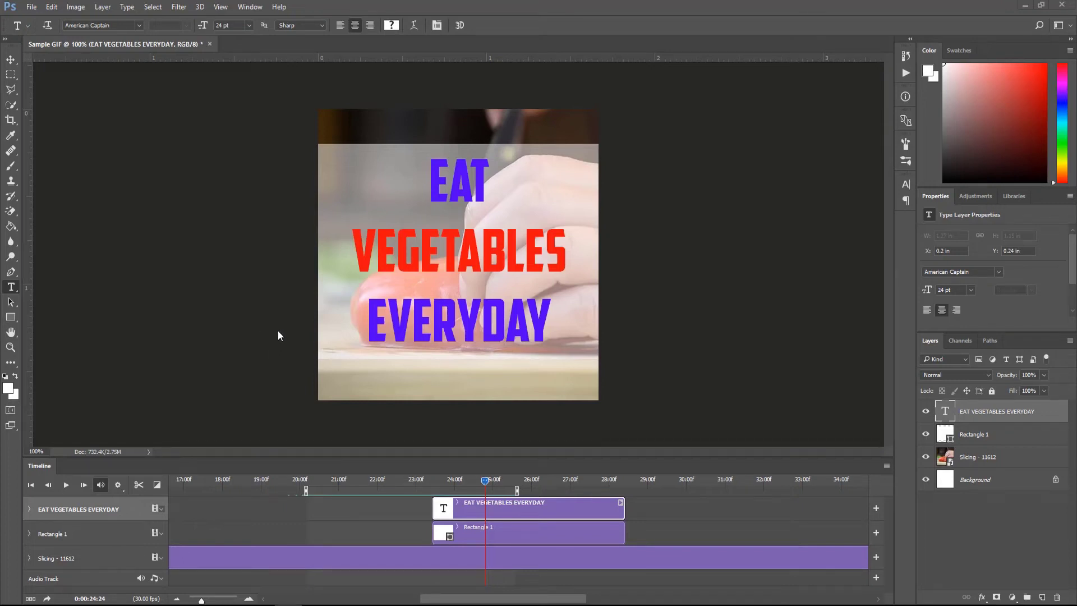
Open the Save for Web (Legacy) export settings for the animation.
left_click(31, 8)
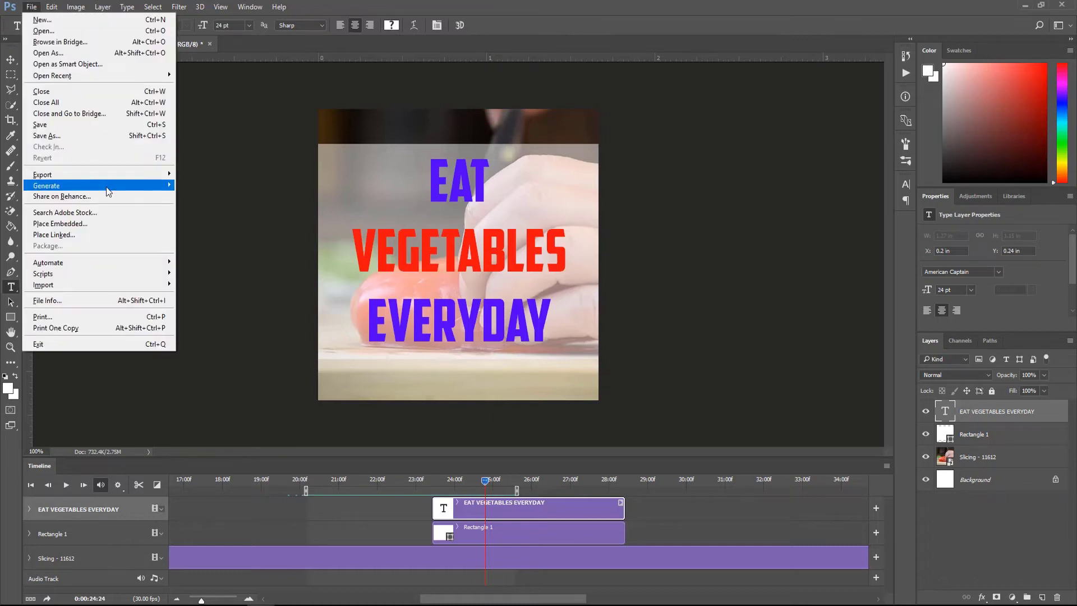
mouse_move(102, 180)
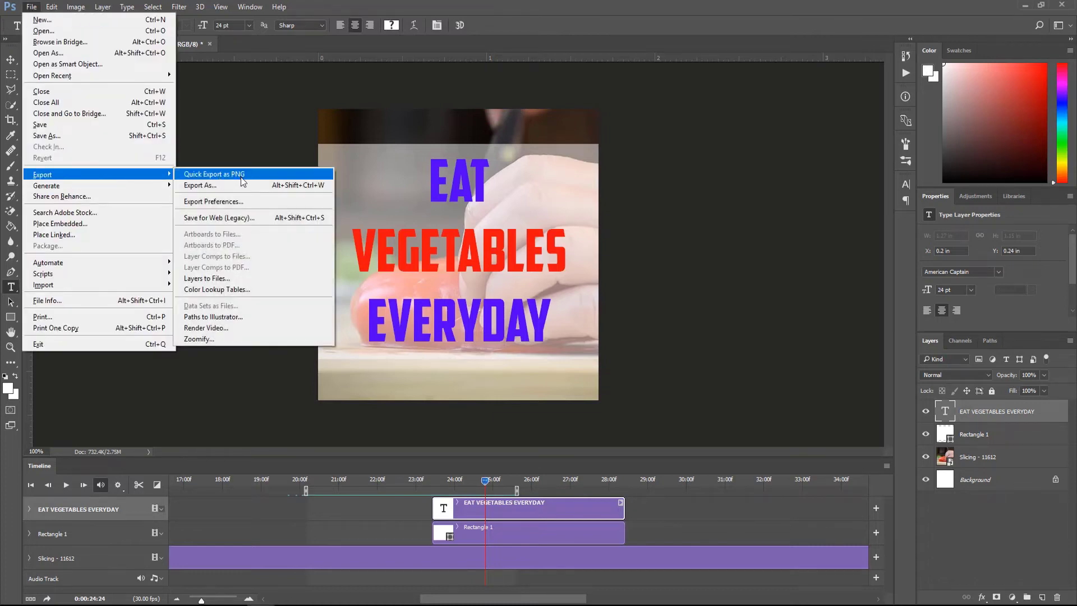
left_click(265, 218)
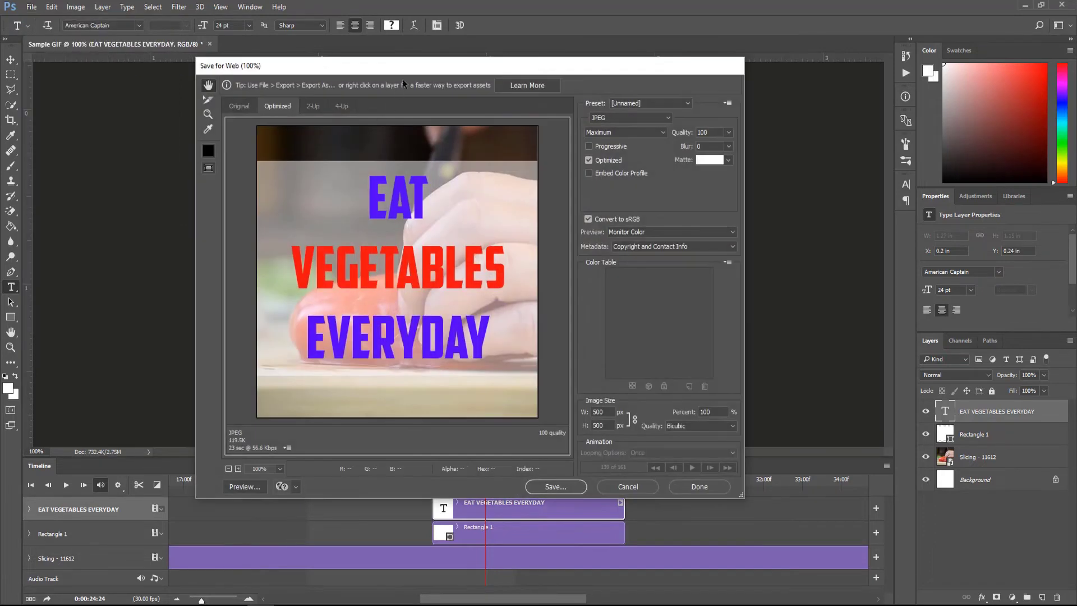
left_click_drag(395, 69, 352, 69)
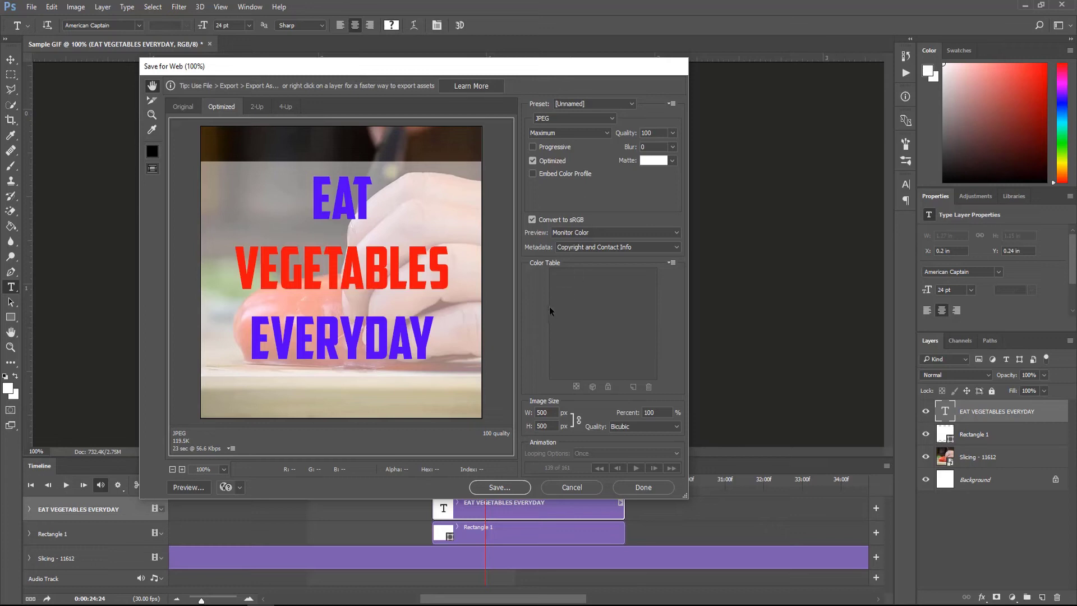
Try the GIF 32 Dithered, GIF 128 Dithered and GIF 128 No Dither presets to compare image quality and file size.
left_click(631, 104)
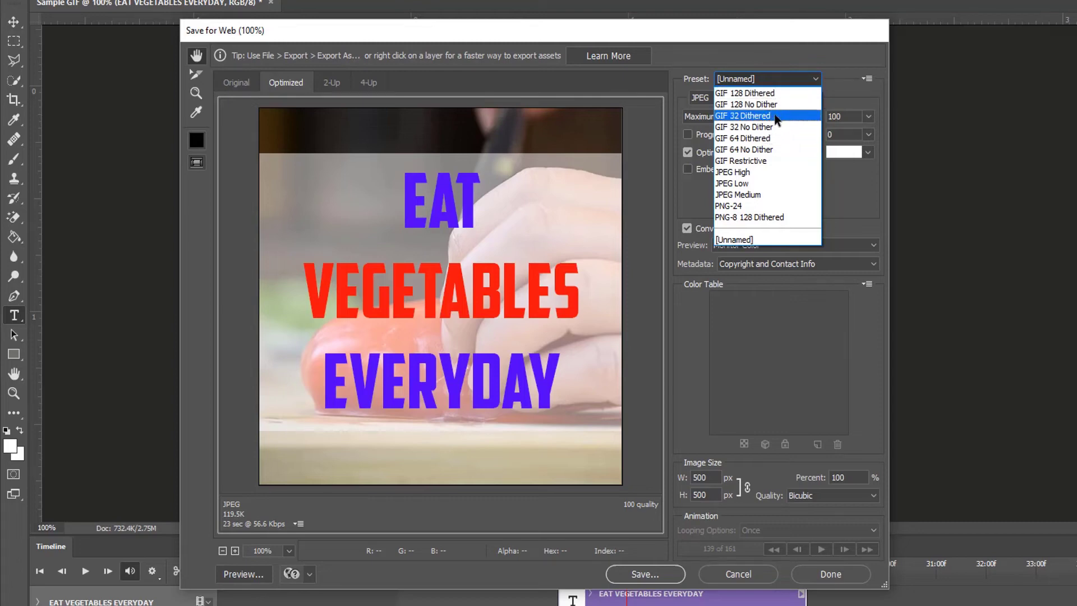
left_click(776, 120)
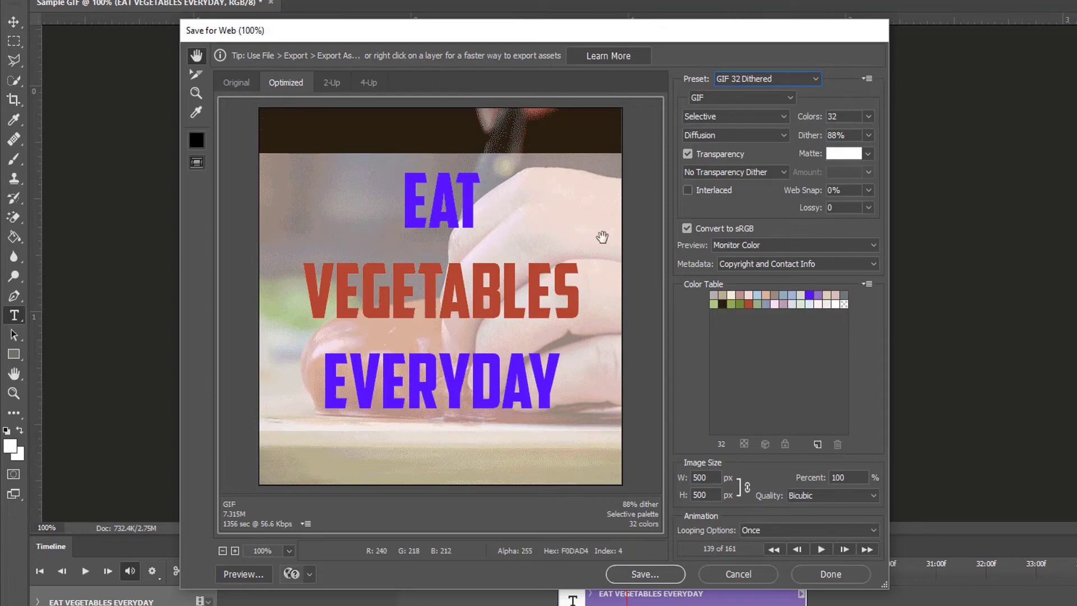
left_click(738, 76)
left_click(740, 89)
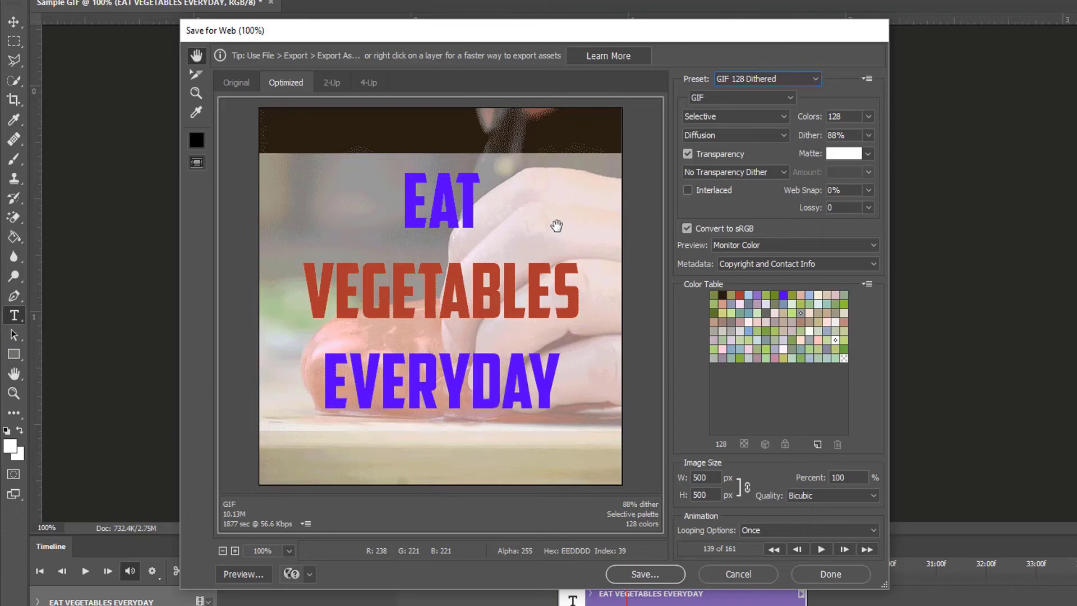
left_click(746, 79)
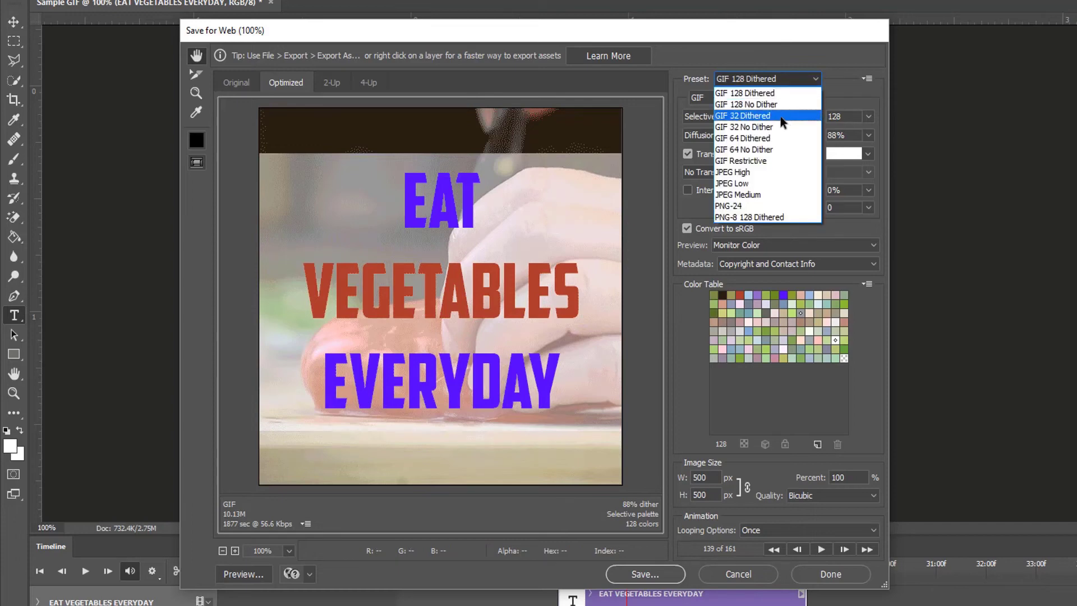
left_click(765, 94)
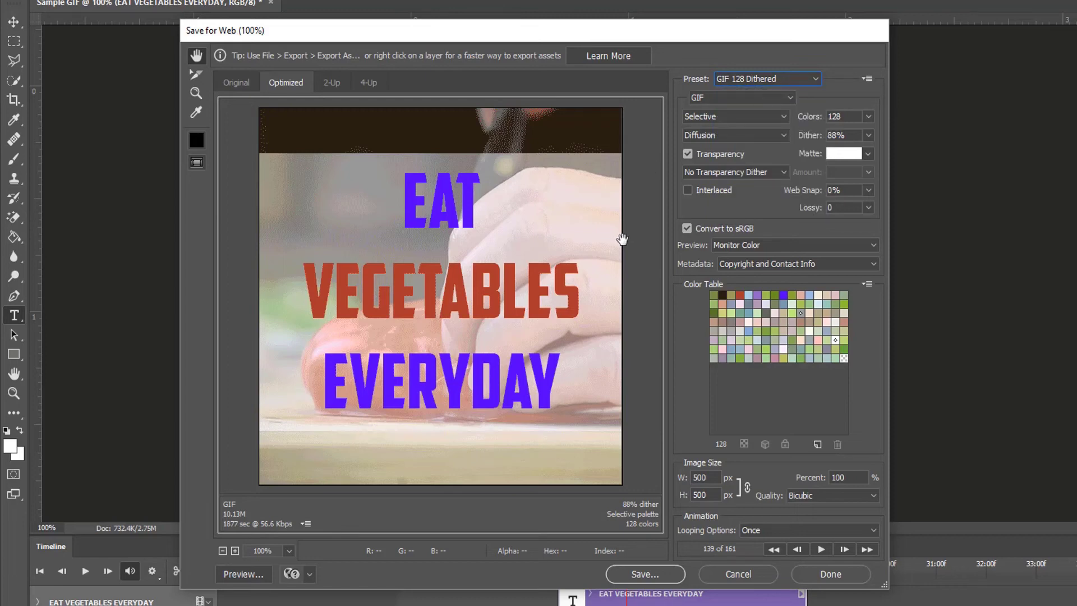
left_click(751, 82)
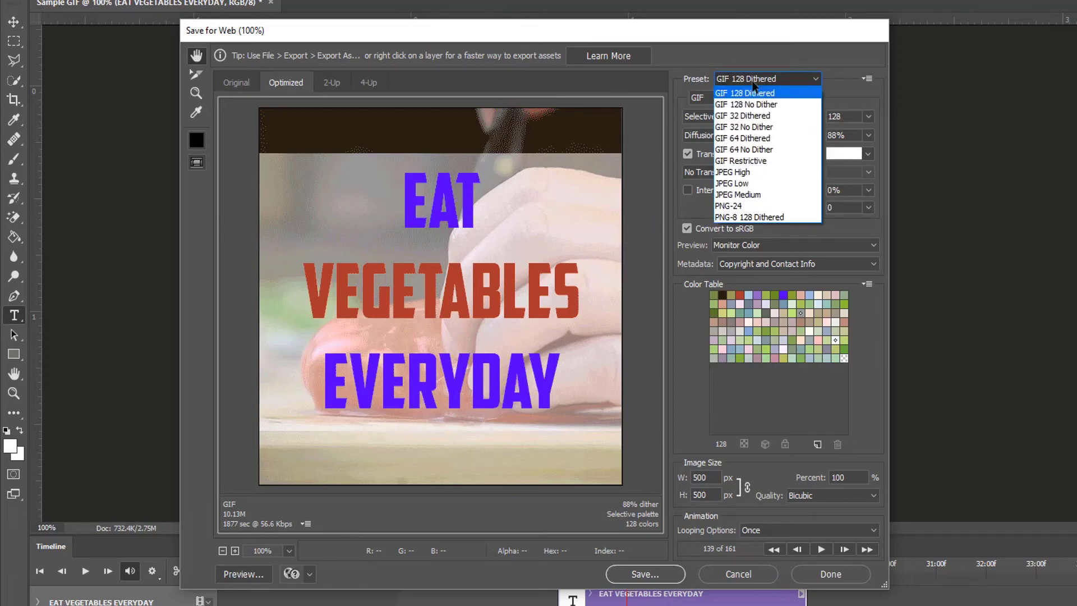
left_click(746, 96)
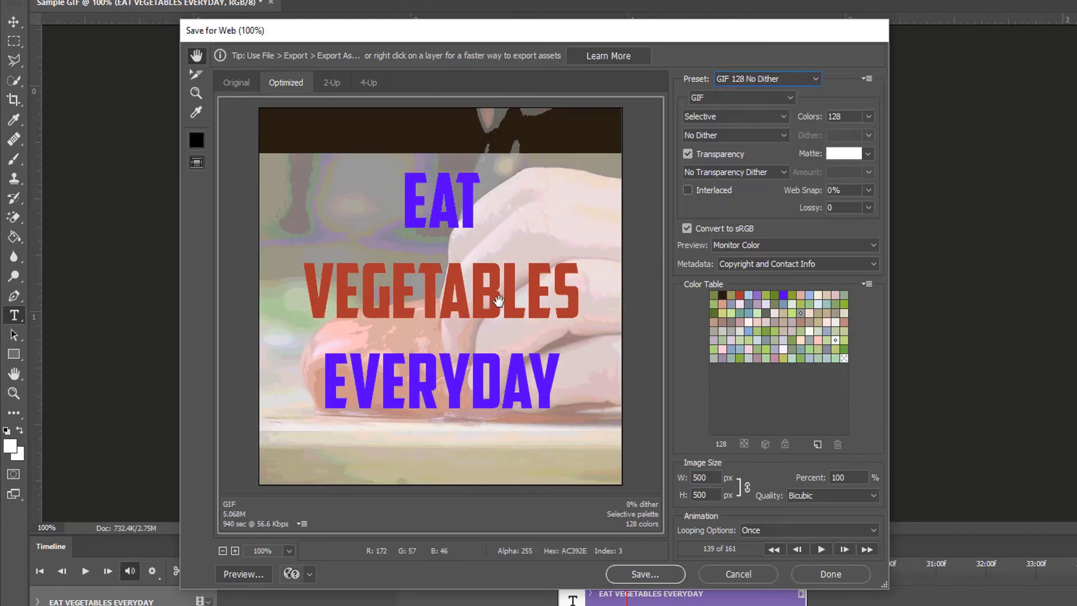
Switch the export preset to GIF 64 Dithered.
left_click(765, 79)
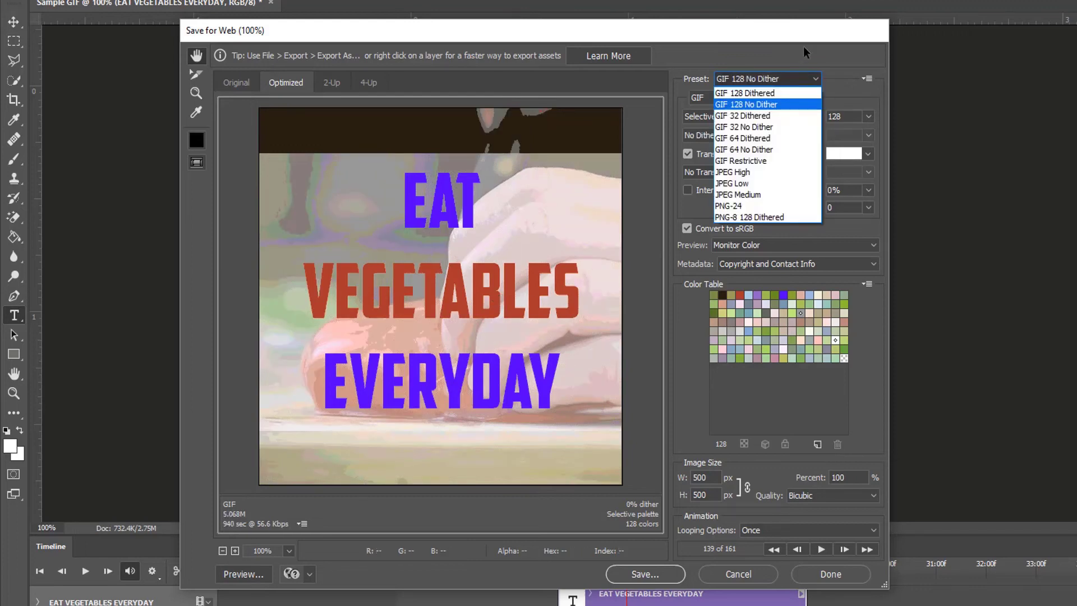
left_click(777, 144)
left_click_drag(662, 38, 681, 20)
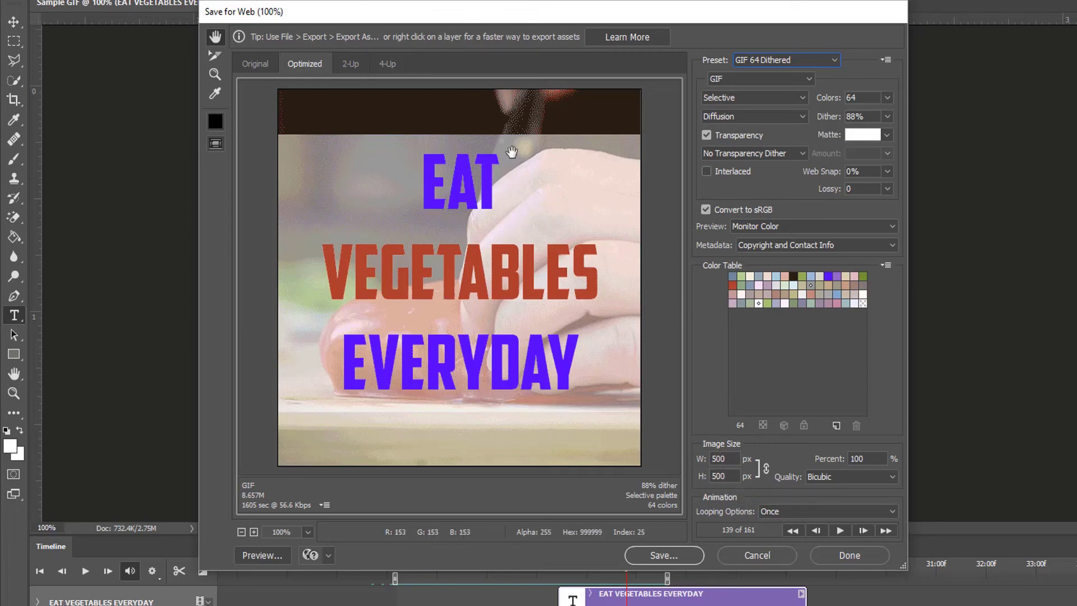
Play the animation in the export preview, view it in the web browser, and close the browser preview.
left_click(840, 531)
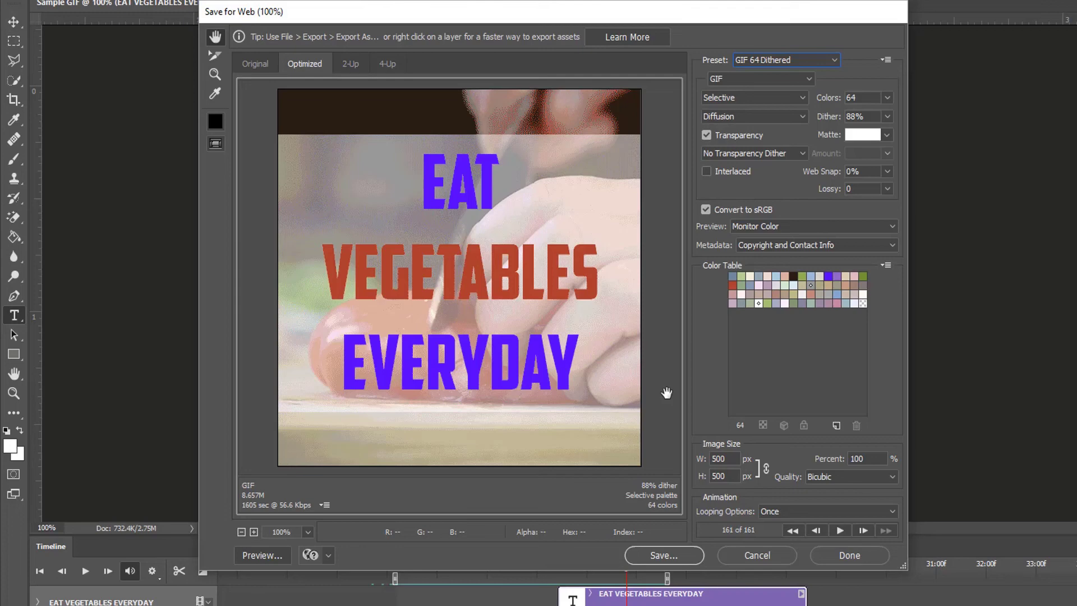
left_click(272, 558)
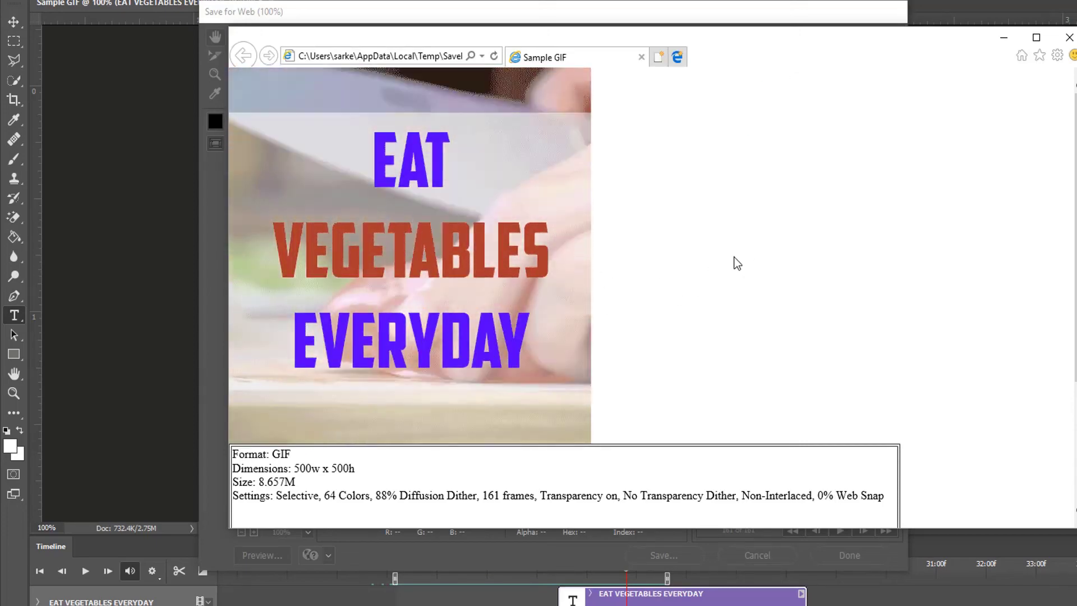
key("alt+F4")
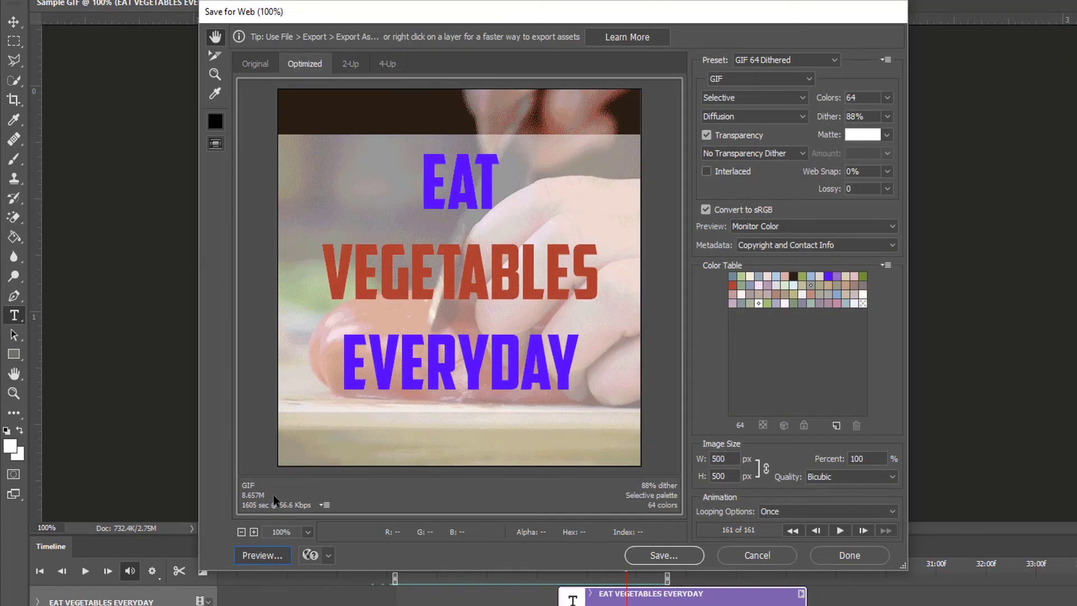
Set the export preset to GIF 32 No Dither for a smaller file.
left_click(792, 61)
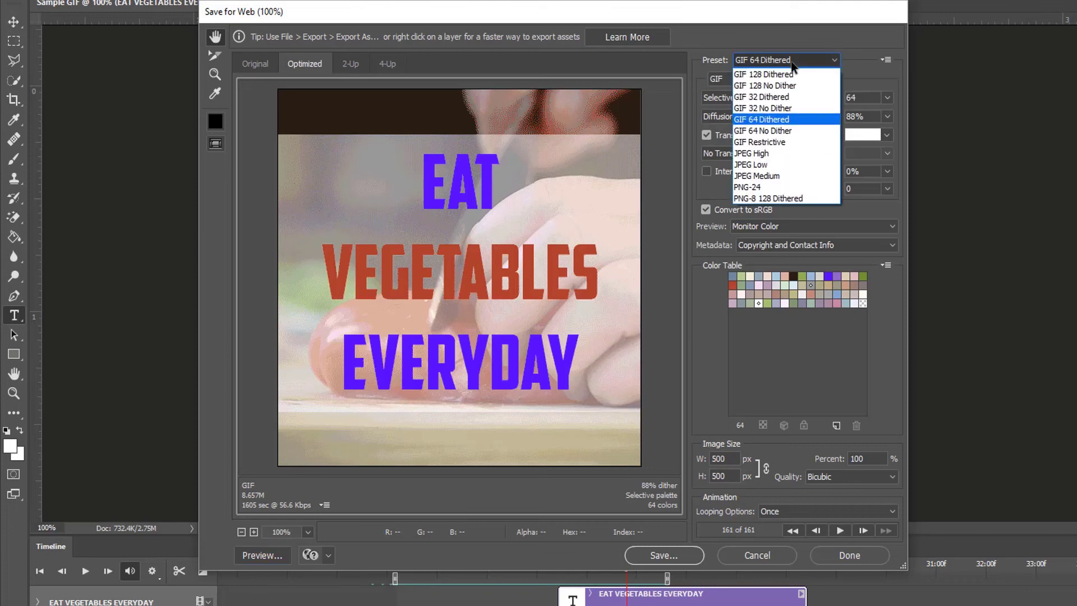
left_click(798, 109)
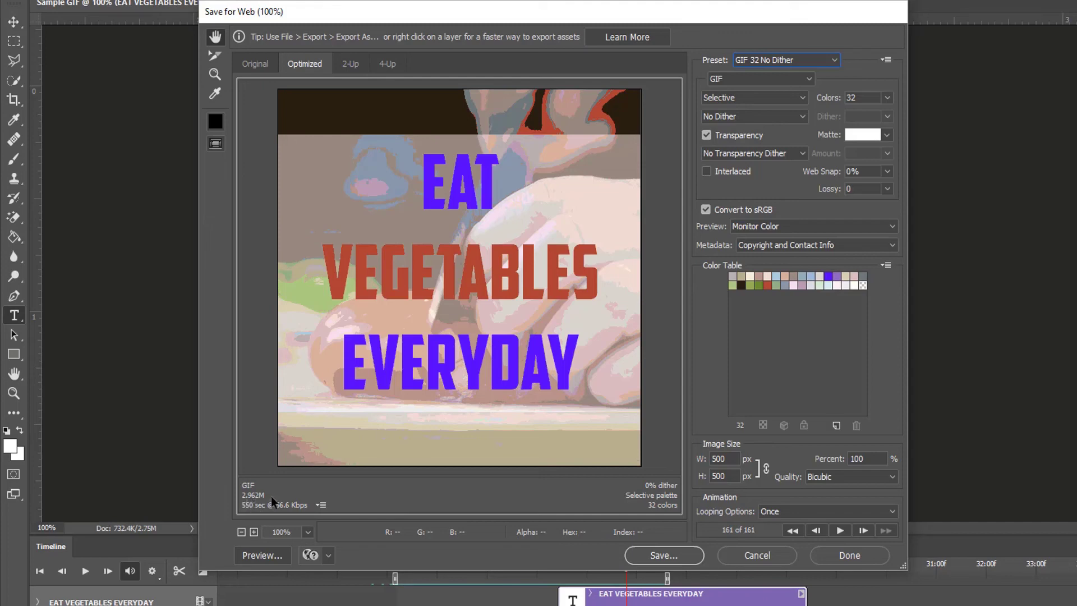
Set the export preset to GIF 64 Dithered and make the animation loop forever.
left_click(785, 60)
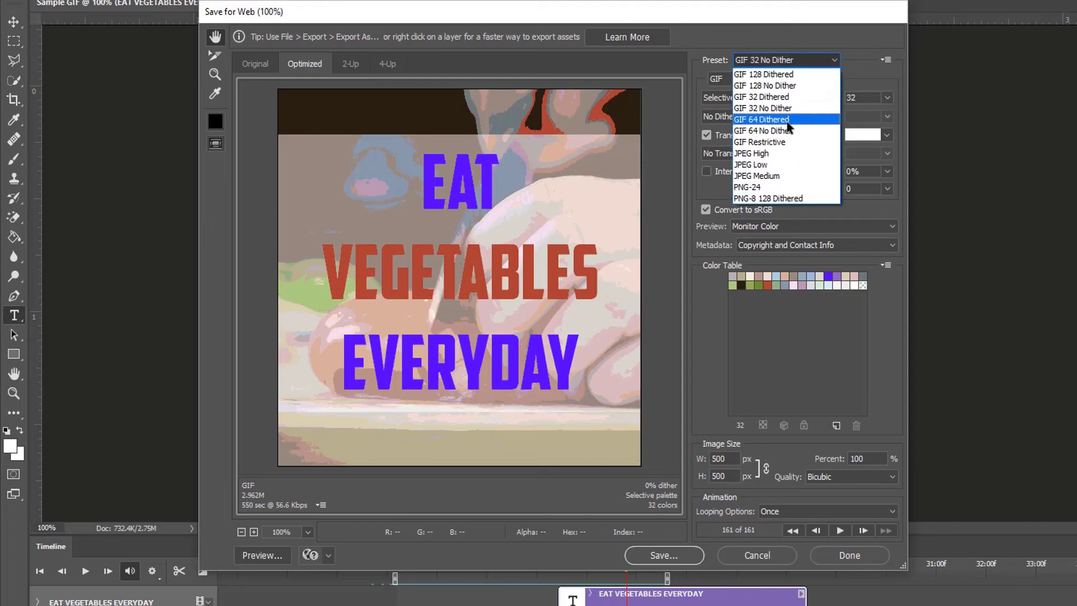
left_click(763, 120)
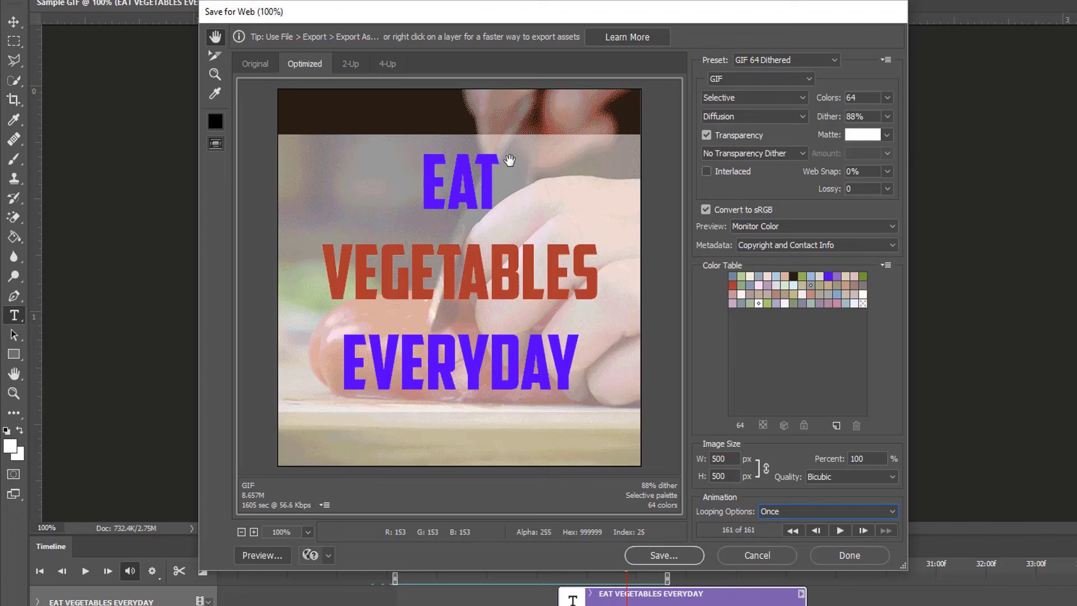
left_click(787, 513)
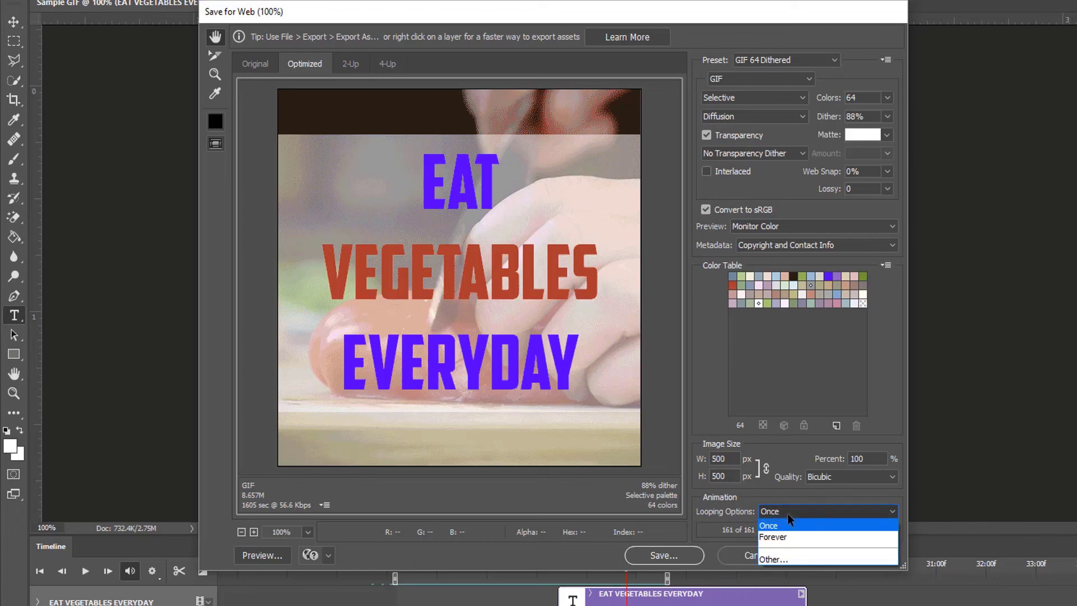
left_click(786, 535)
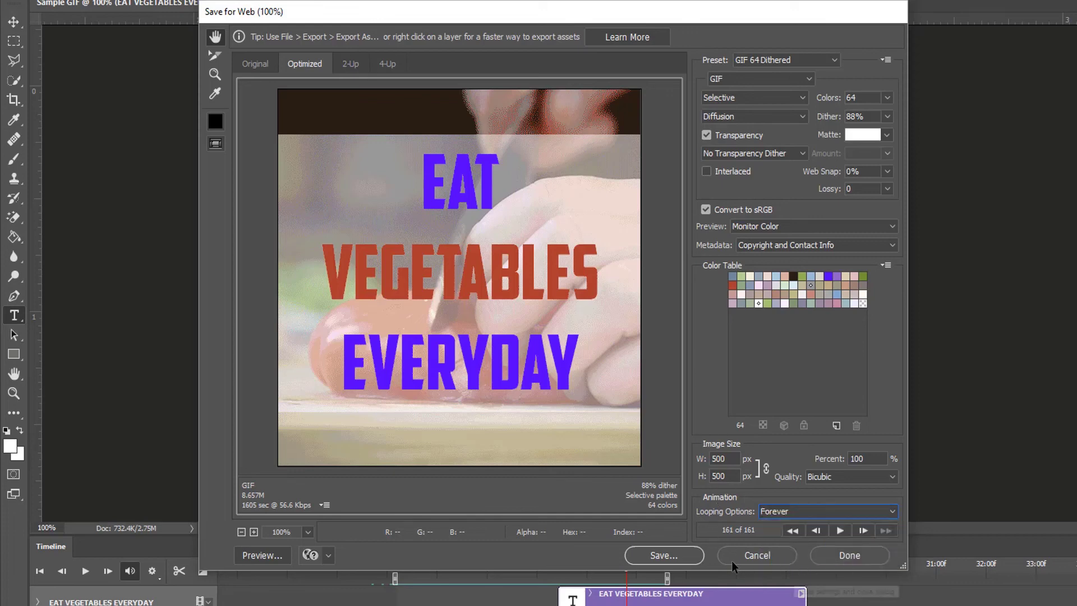
Save the optimized GIF to the Desktop as Sample-GIF.gif in Images Only format with default settings.
left_click(675, 559)
left_click(241, 98)
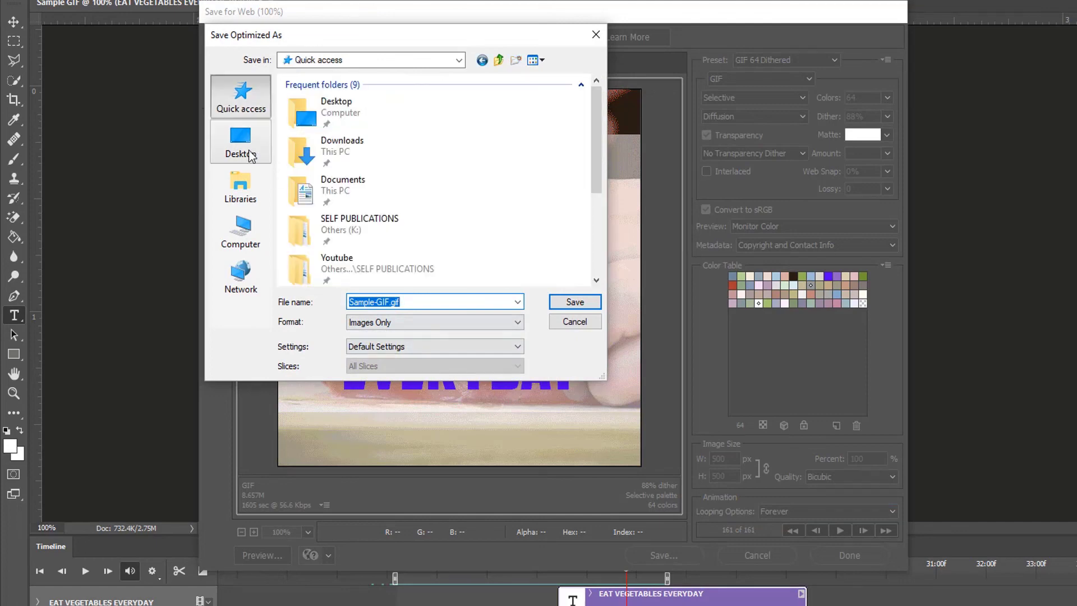
left_click(248, 150)
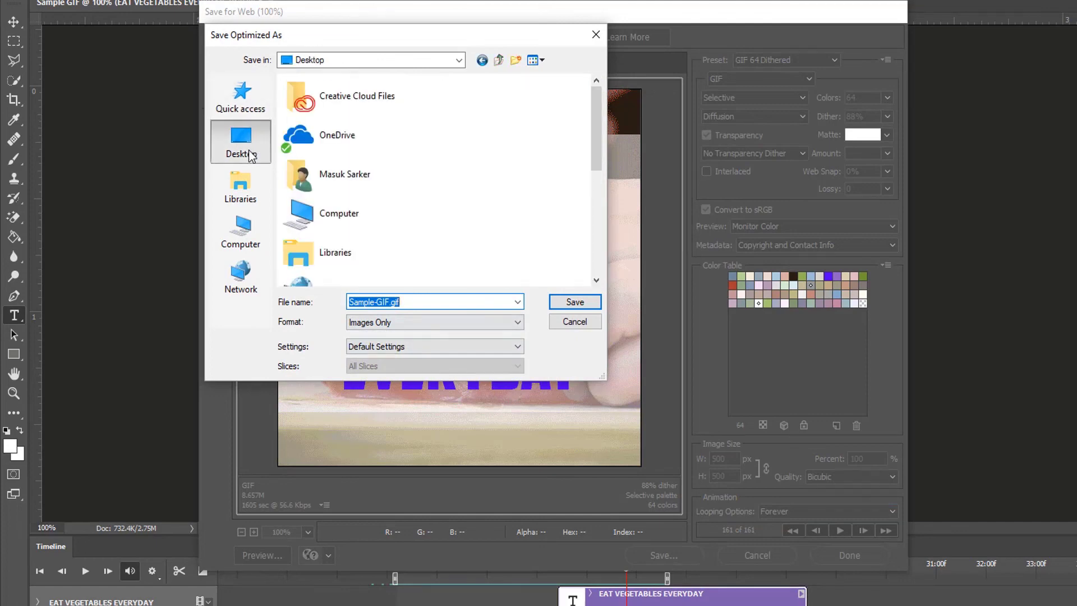
left_click(575, 302)
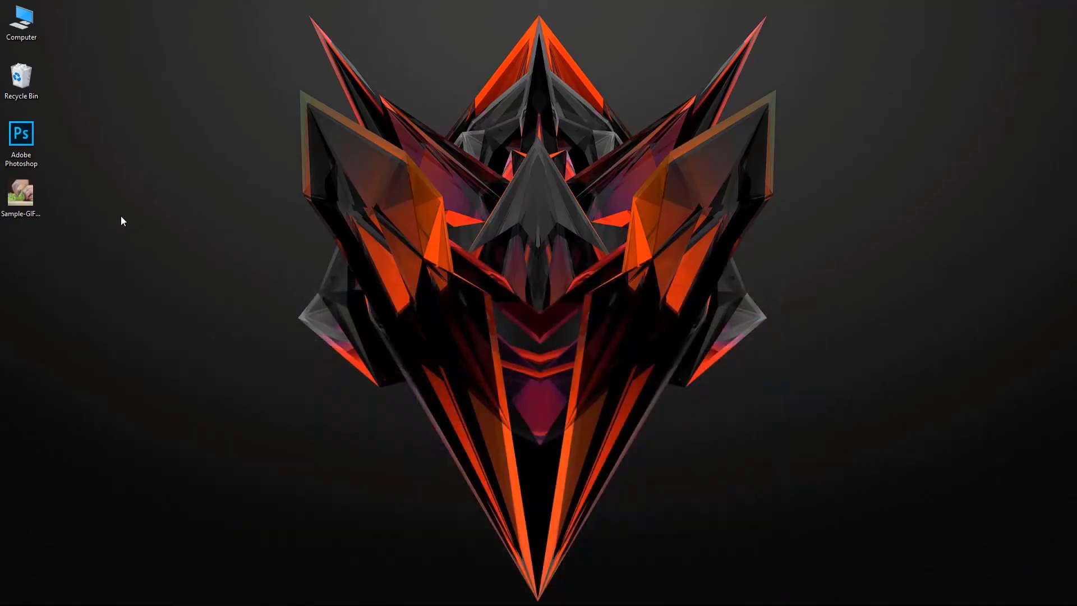
Open Sample-GIF.gif from the desktop in Photos and move the viewer window toward the middle of the screen.
double_click(27, 195)
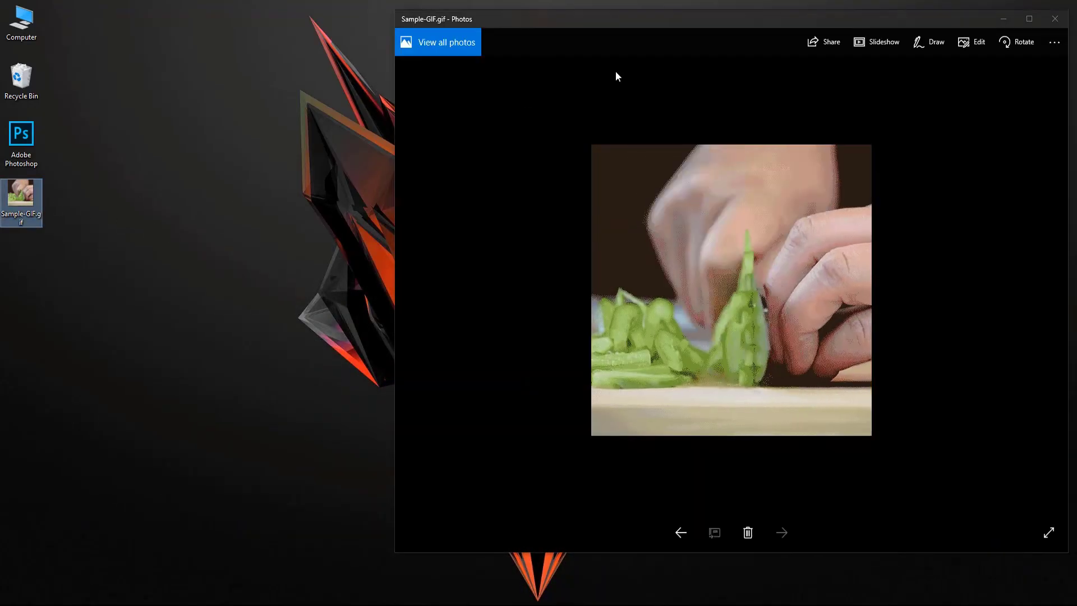
left_click_drag(692, 26, 407, 44)
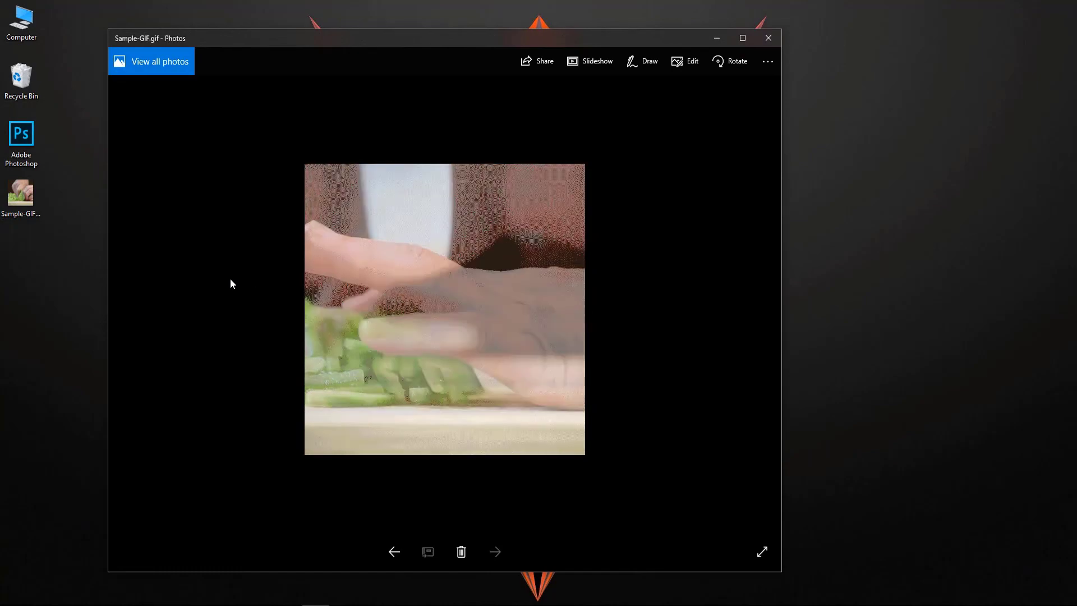